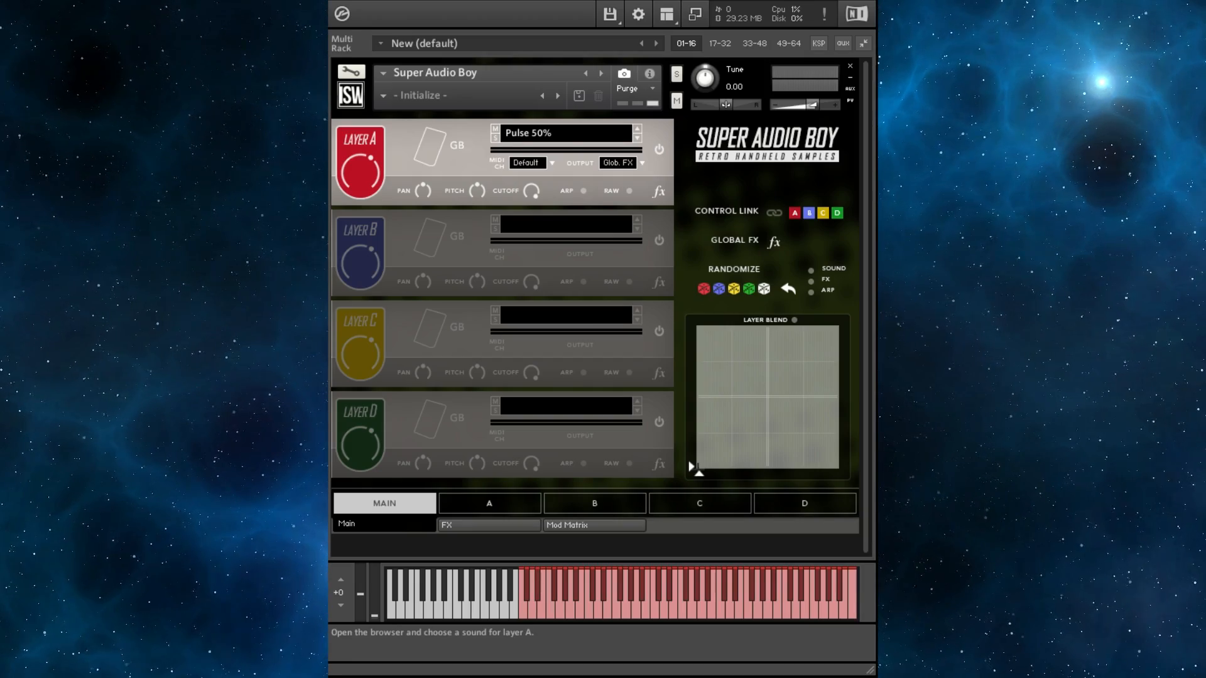
# - Open layer A's sound list and step through the pulse waveforms, ending on Pulse 1%
pyautogui.click(566, 133)
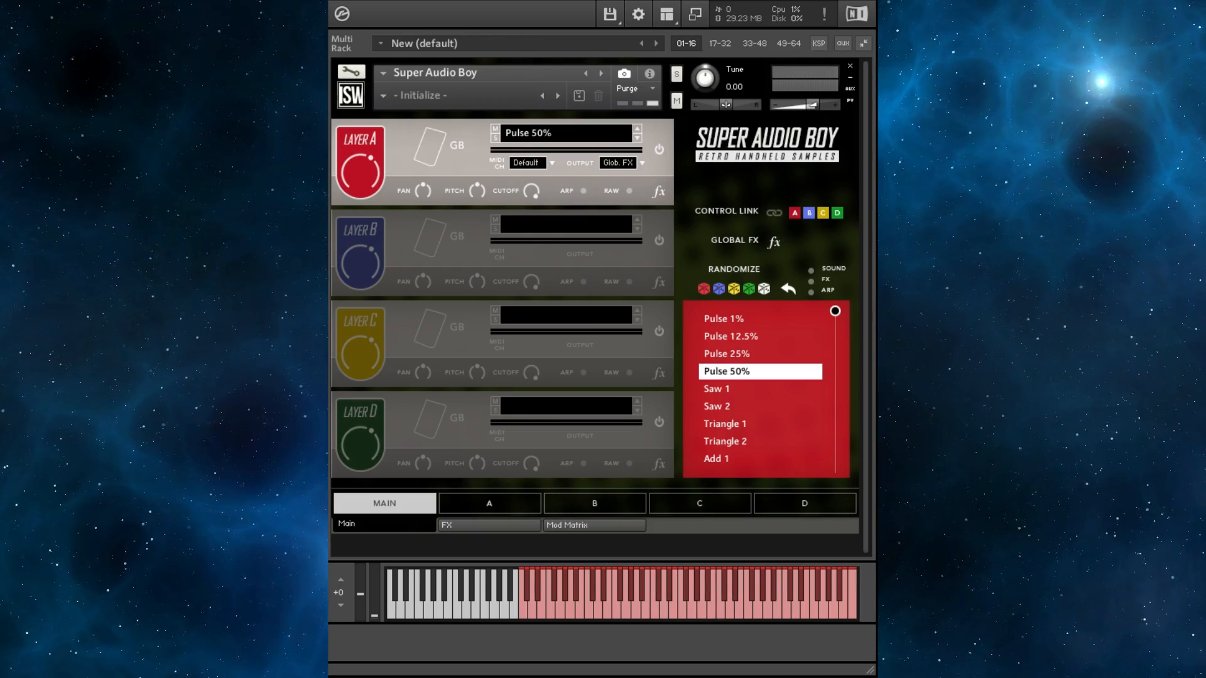
pyautogui.click(638, 128)
pyautogui.click(638, 128)
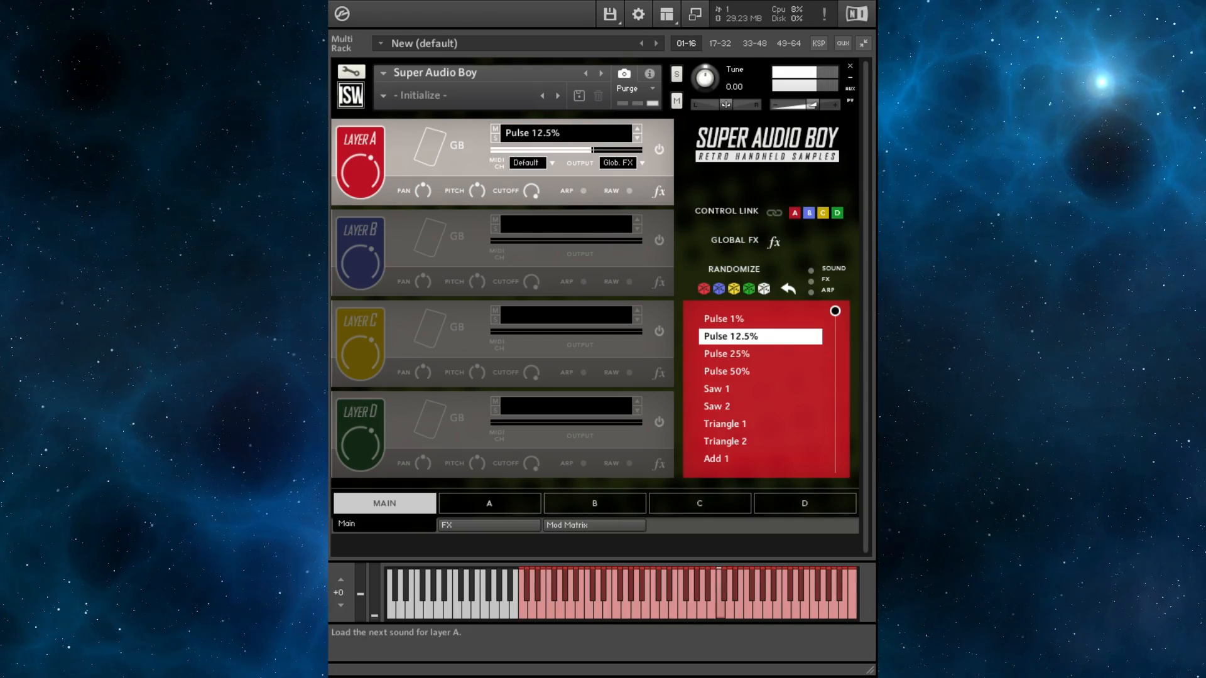
pyautogui.click(638, 138)
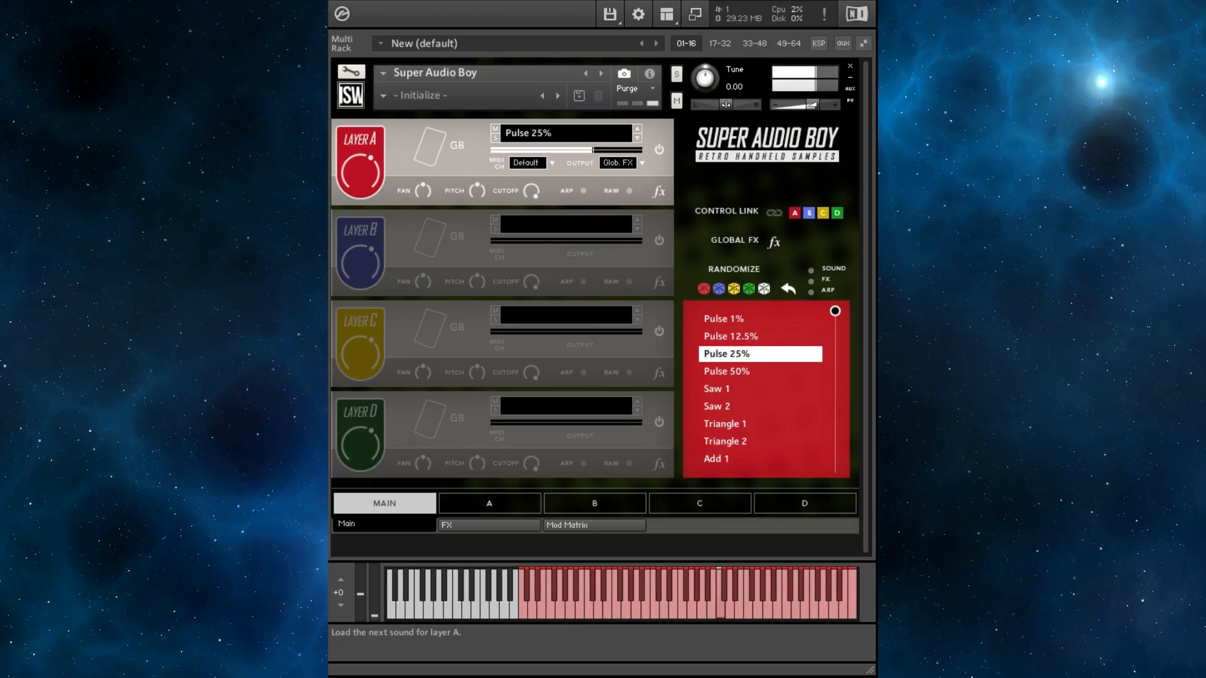
pyautogui.doubleClick(637, 128)
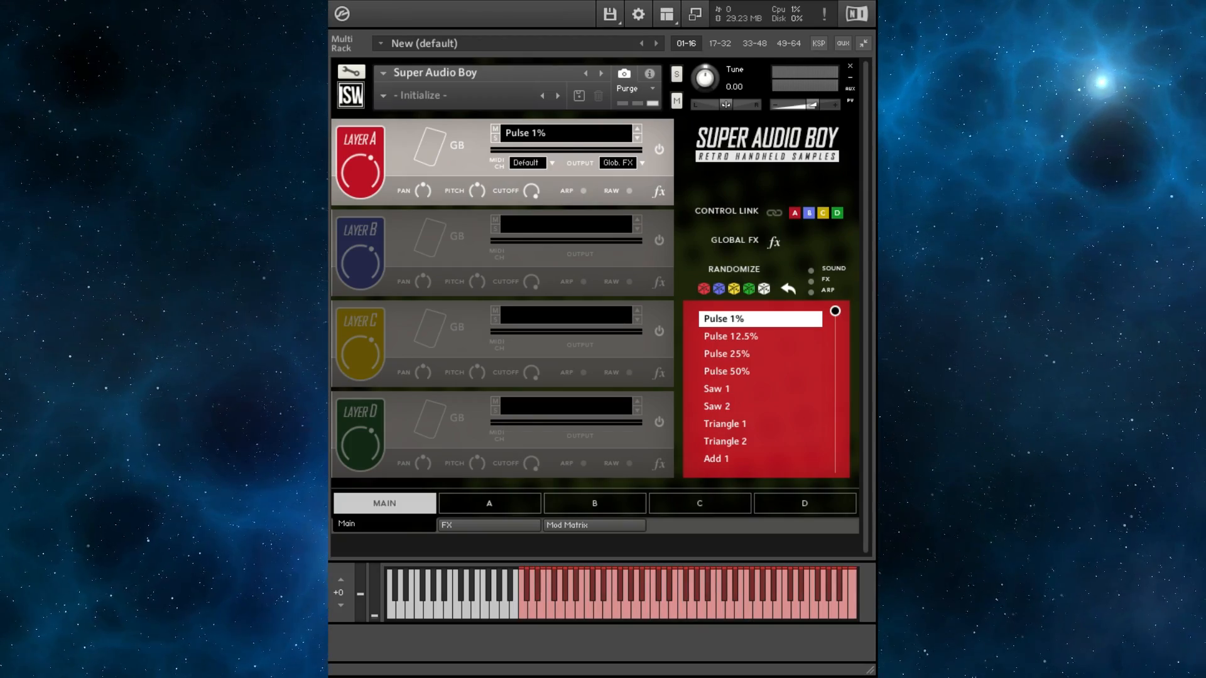
# - Audition the Saw 1, Triangle 1 and Triangle 2 sounds on layer A
pyautogui.click(754, 390)
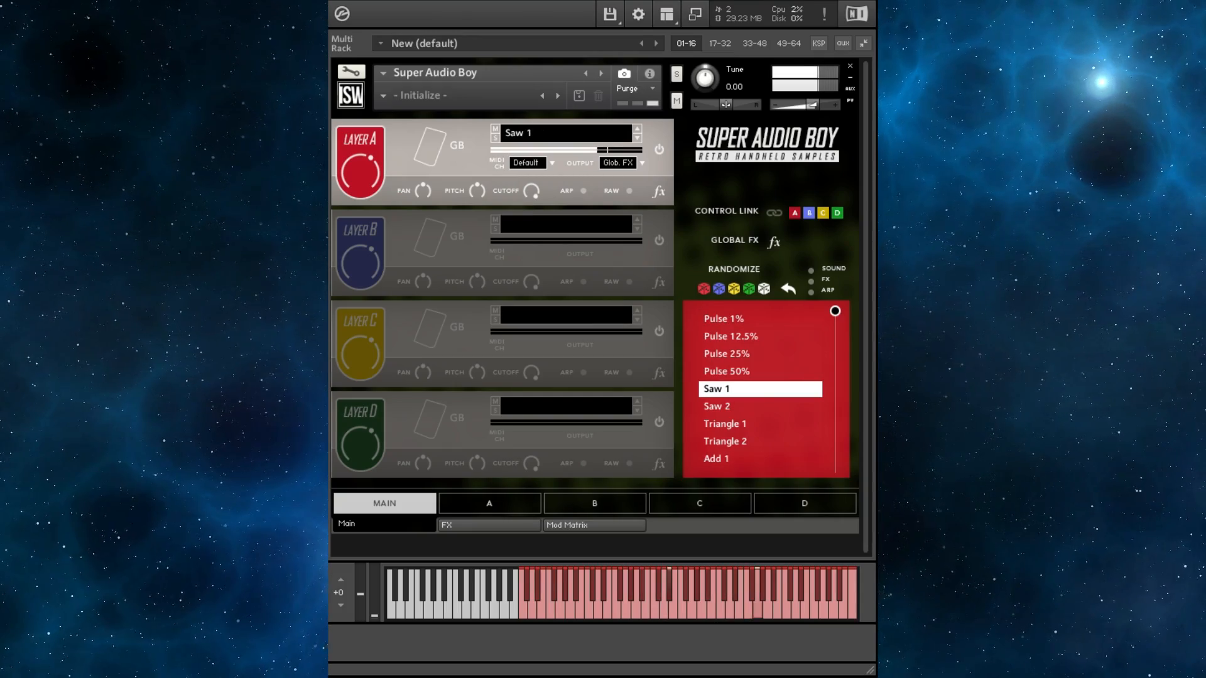
pyautogui.click(754, 424)
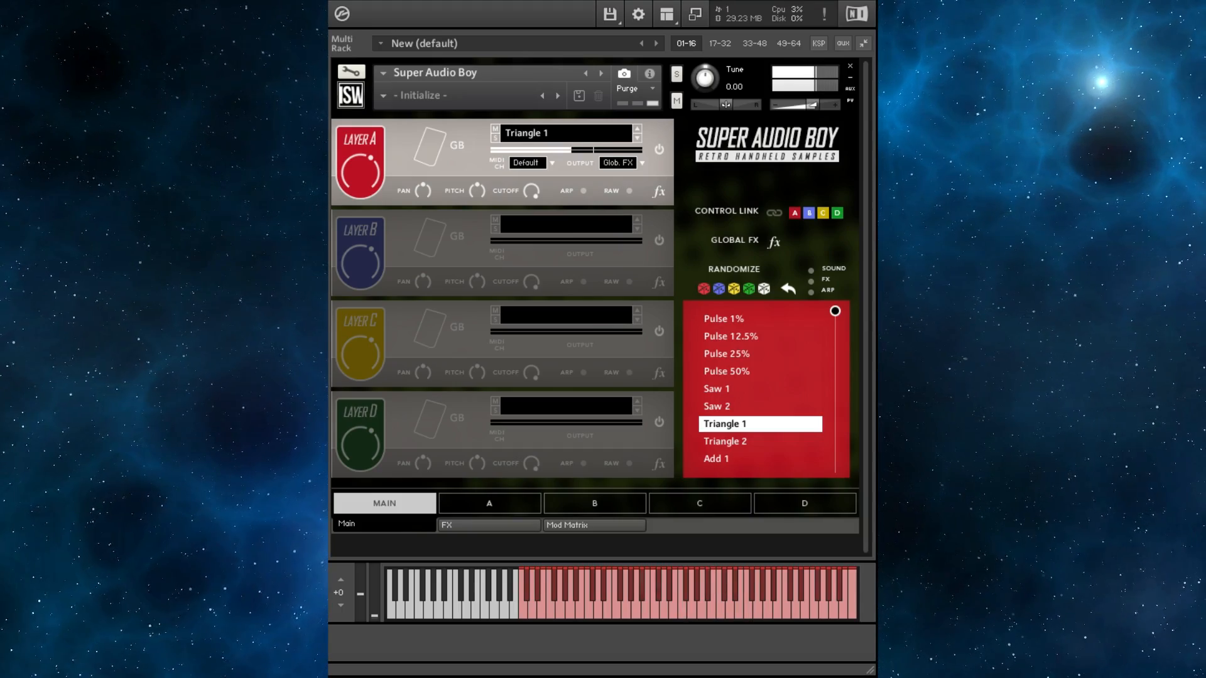
pyautogui.click(754, 442)
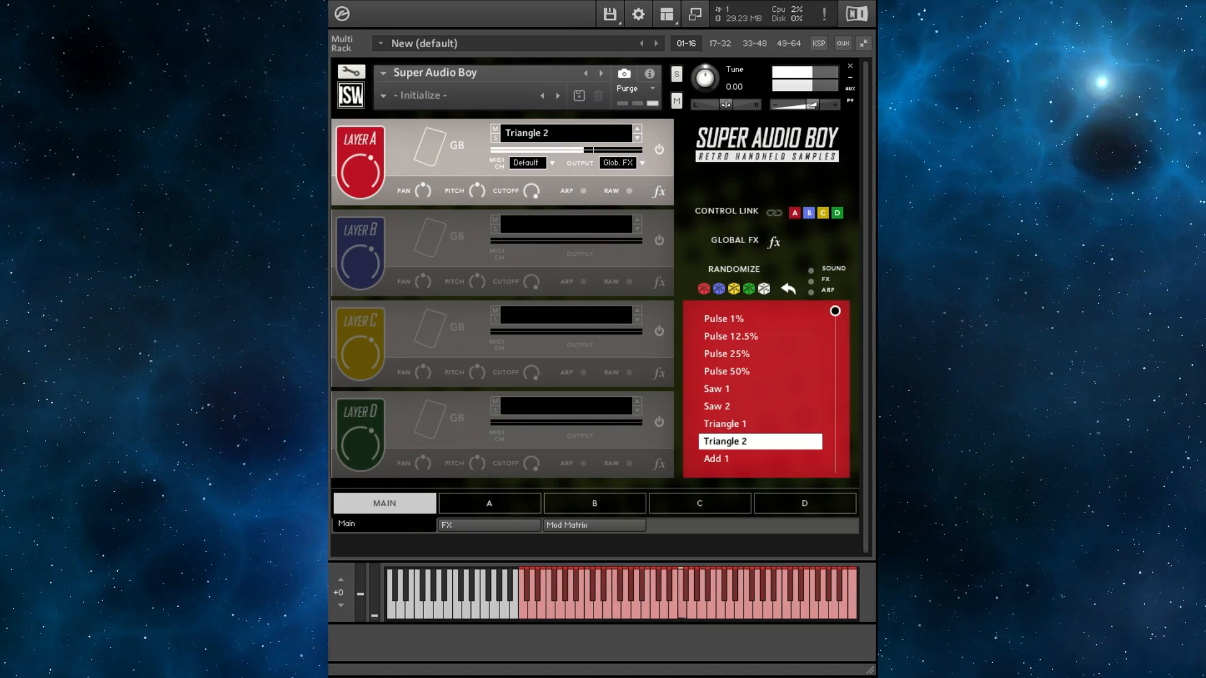
# - Scroll the sound list and audition Add 1, Add 2 and Noise Menu on layer A
pyautogui.moveTo(835, 313); pyautogui.dragTo(835, 382)
pyautogui.click(748, 372)
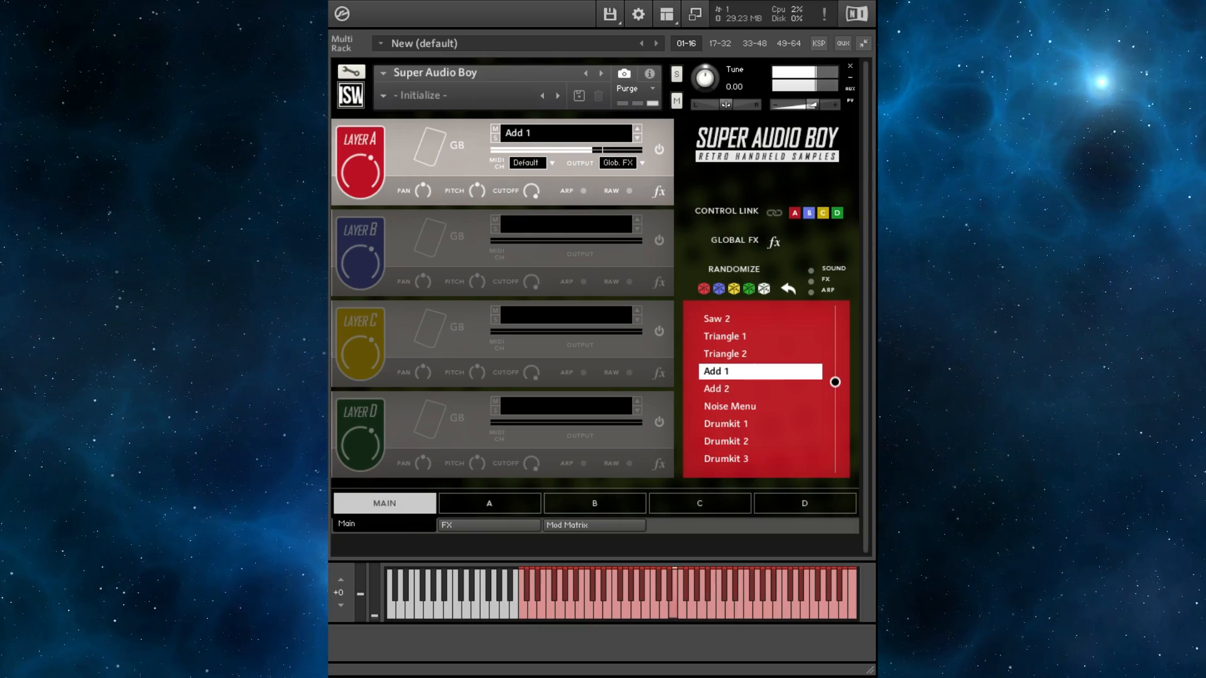
pyautogui.click(760, 389)
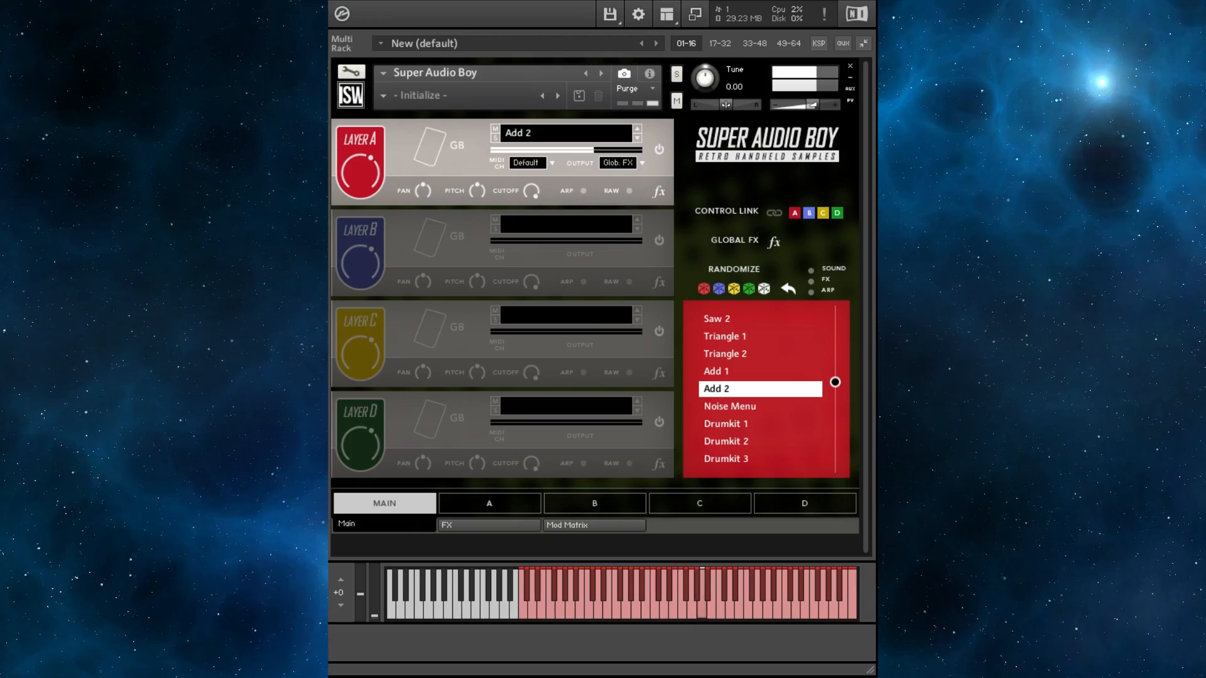
pyautogui.click(760, 407)
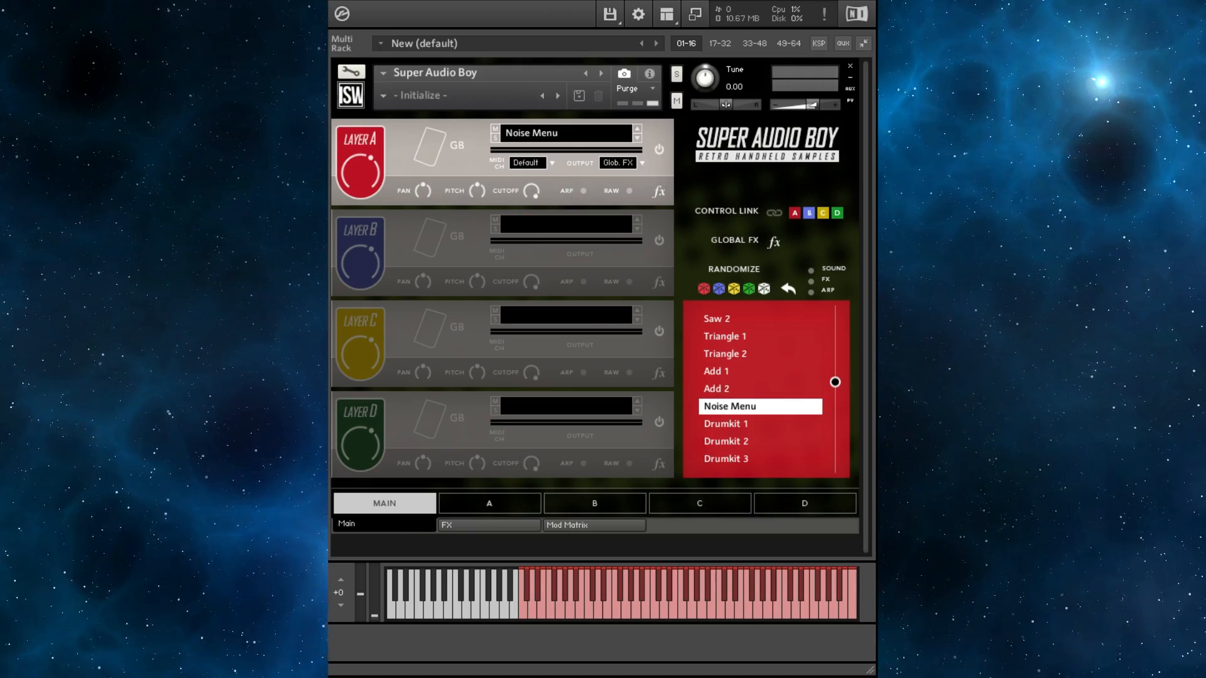
# - Audition the Drumkit 1 through Drumkit 6 sounds on layer A
pyautogui.click(726, 424)
pyautogui.scroll(-2, 760, 390)
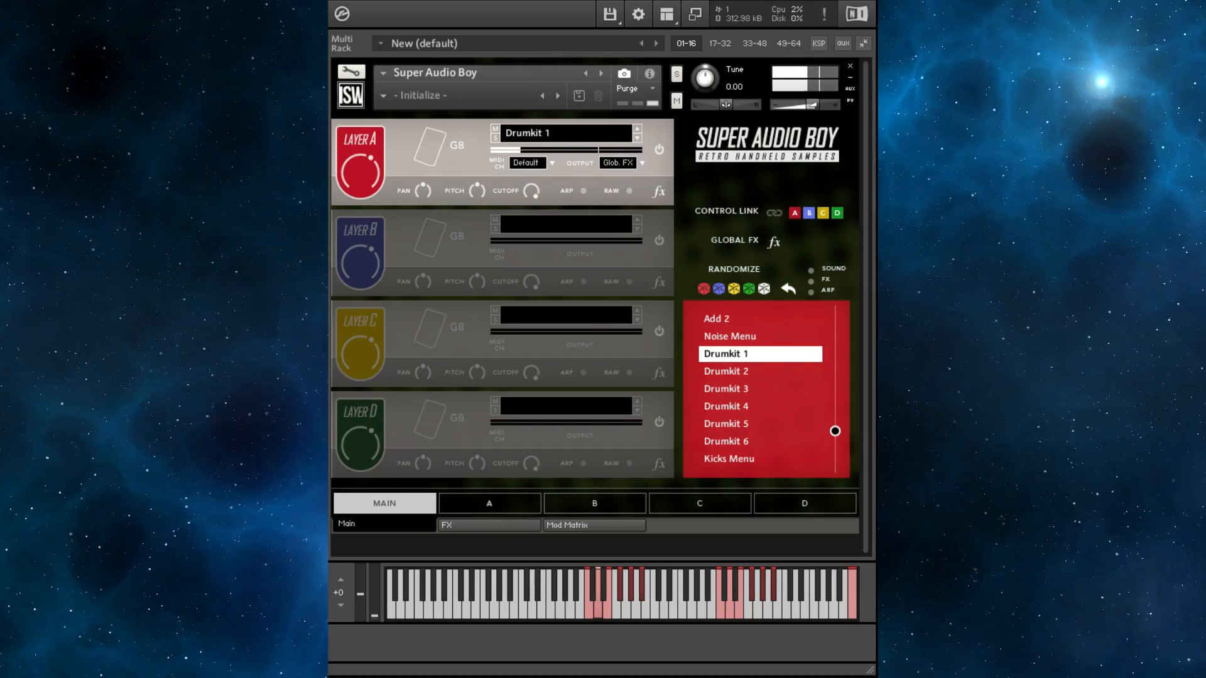
pyautogui.click(726, 371)
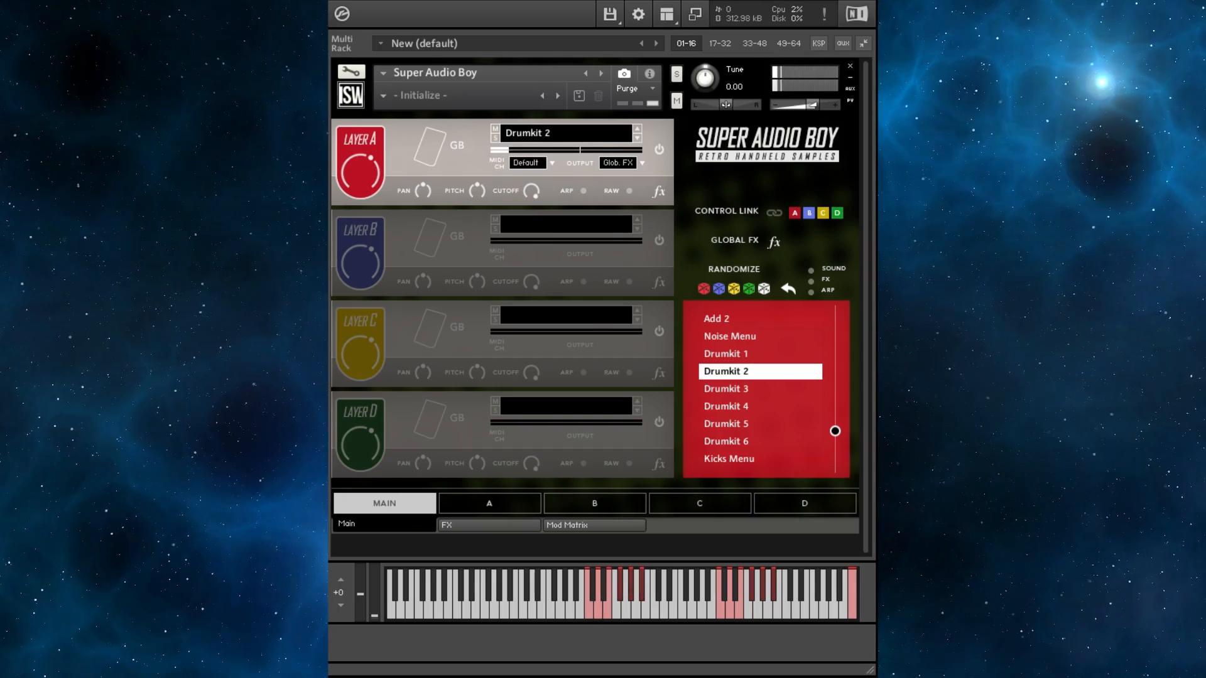
pyautogui.click(726, 389)
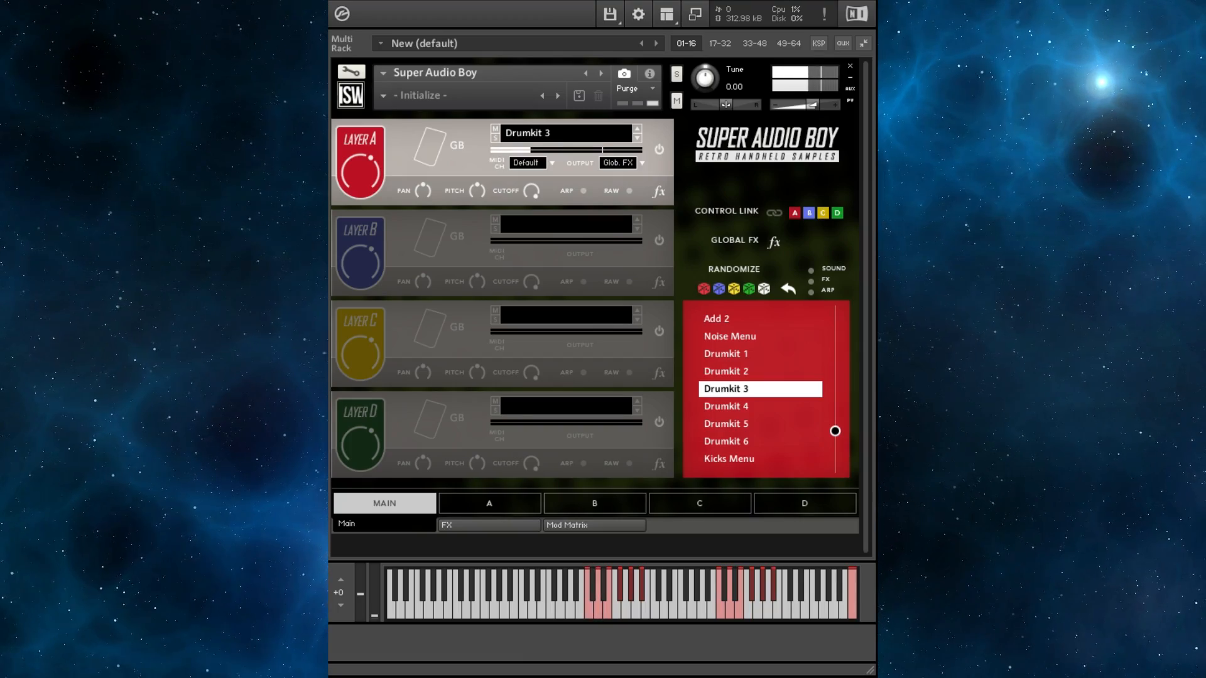
pyautogui.click(726, 407)
pyautogui.click(726, 424)
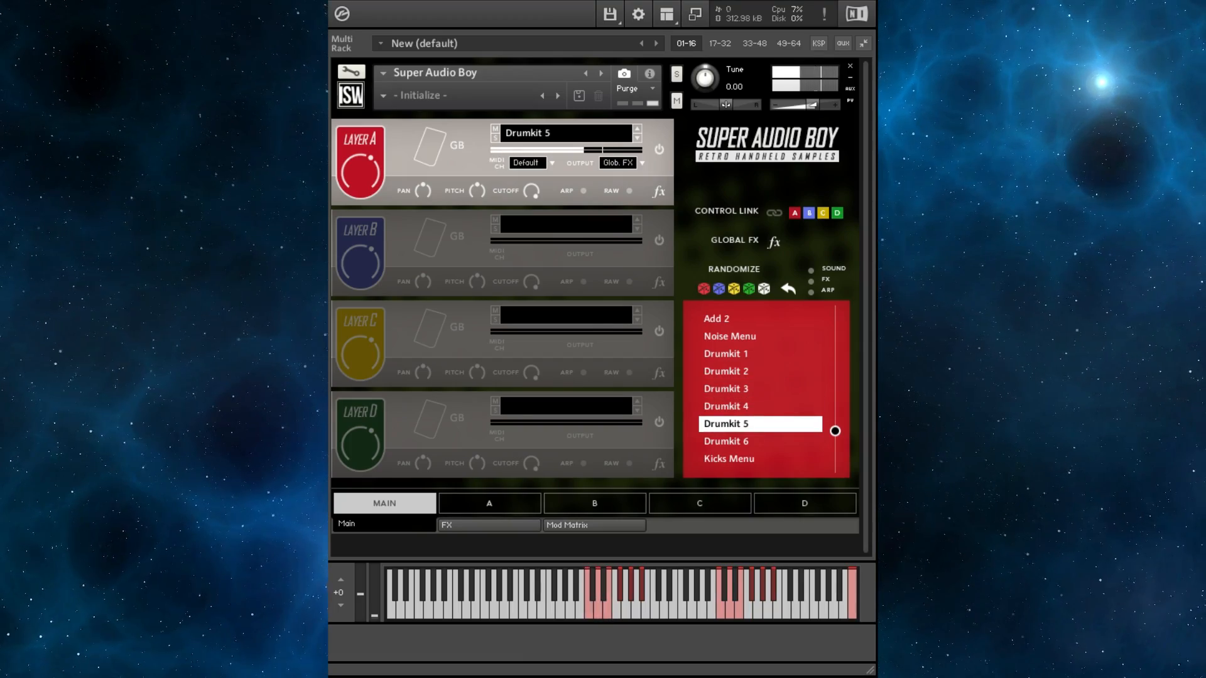
pyautogui.click(726, 441)
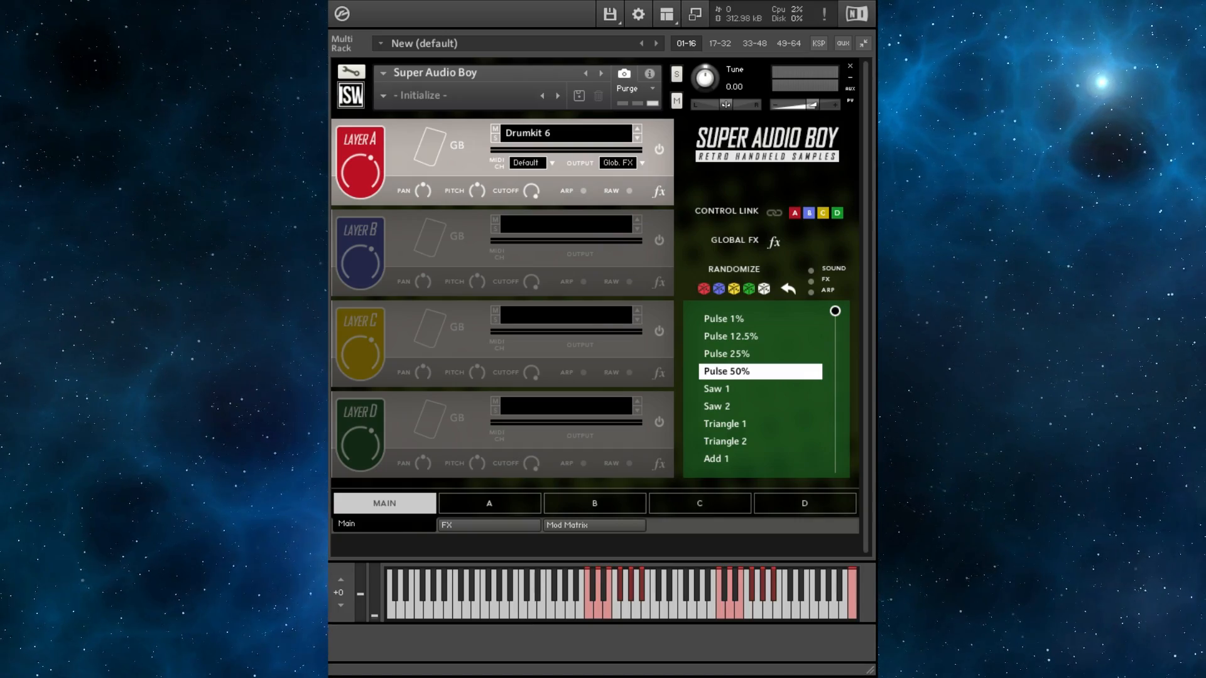
# - Open layer A's edit page and load Pulse 50% as its sound
pyautogui.click(490, 504)
pyautogui.click(565, 133)
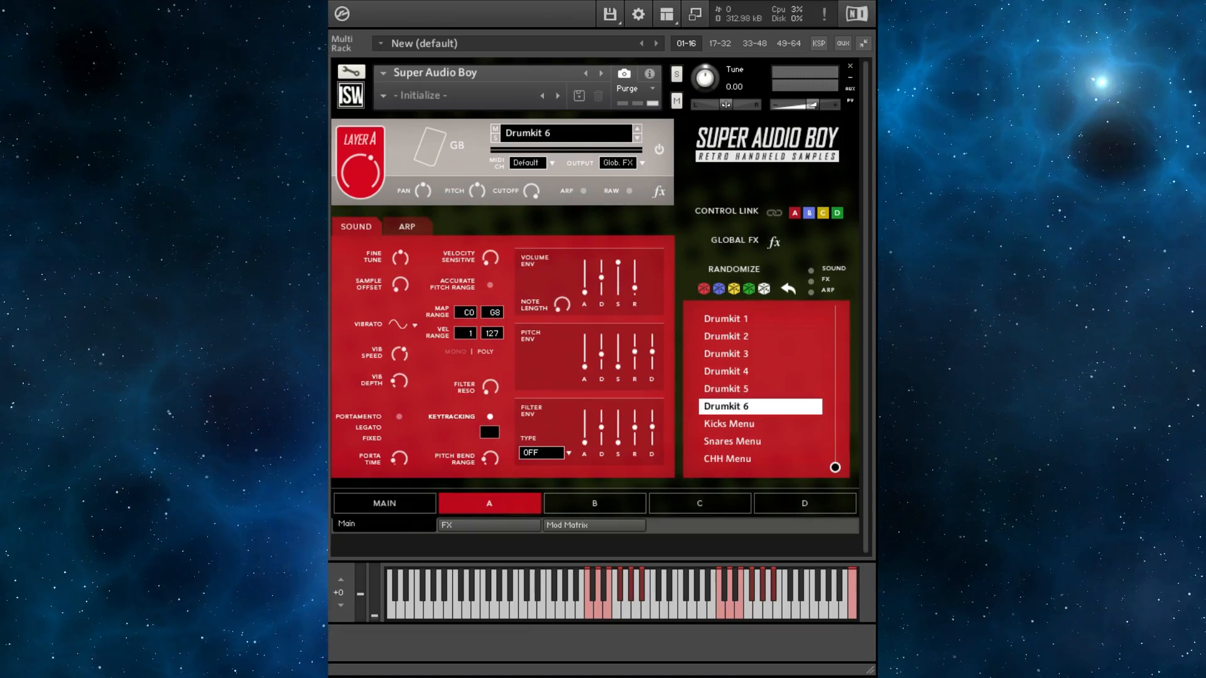
pyautogui.moveTo(835, 467); pyautogui.dragTo(835, 321)
pyautogui.click(742, 371)
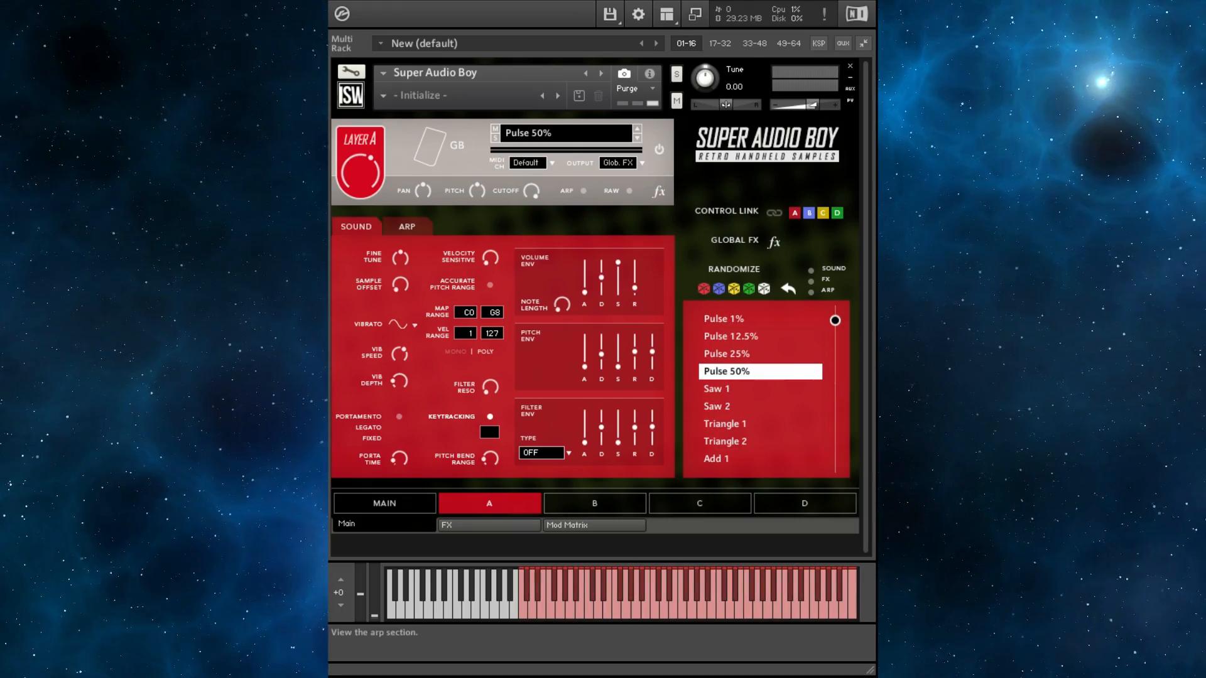
# - Switch to layer A's arp section, enable the arp and load the ARP Bouncy (4) preset
pyautogui.click(407, 226)
pyautogui.click(583, 191)
pyautogui.click(588, 224)
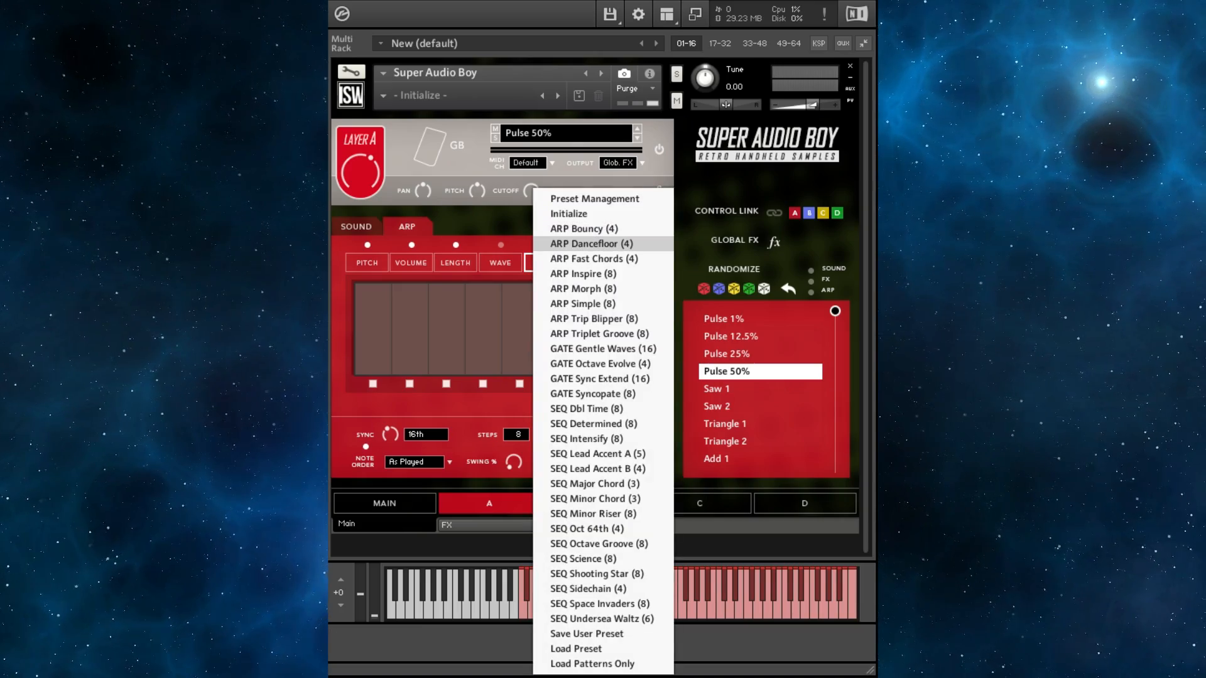
pyautogui.click(581, 230)
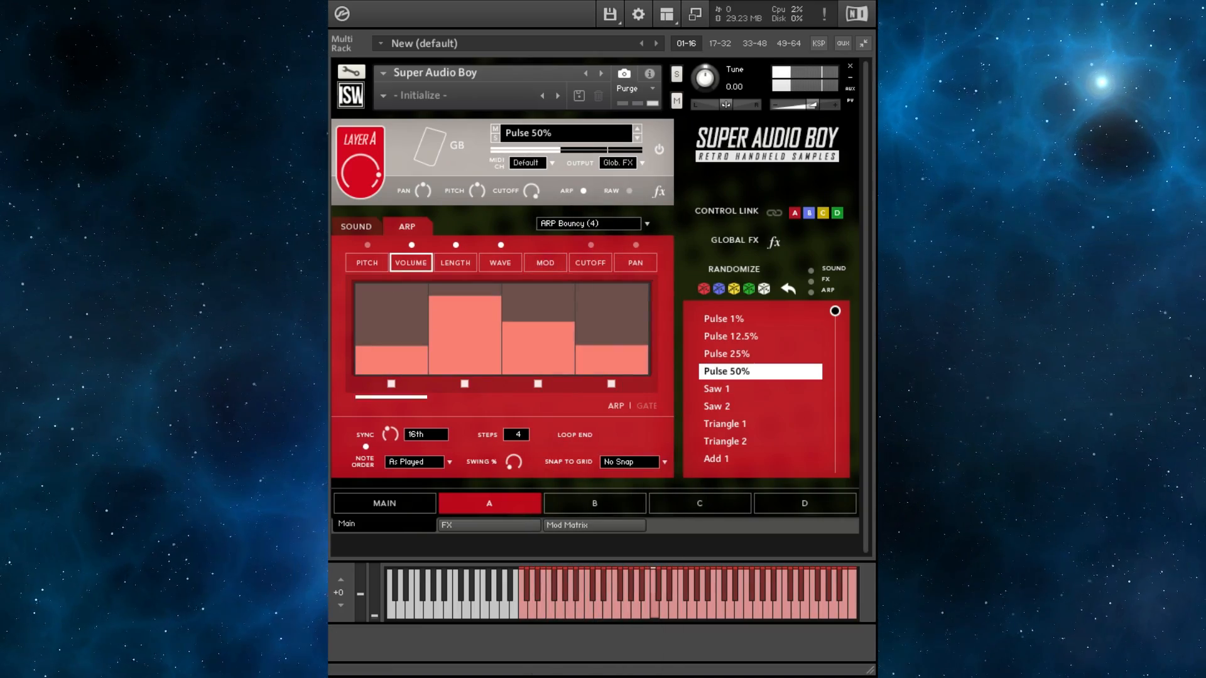
# - Audition the ARP Fast Chords (4) and ARP Trip Blipper (8) arp presets on layer A
pyautogui.click(589, 224)
pyautogui.click(581, 262)
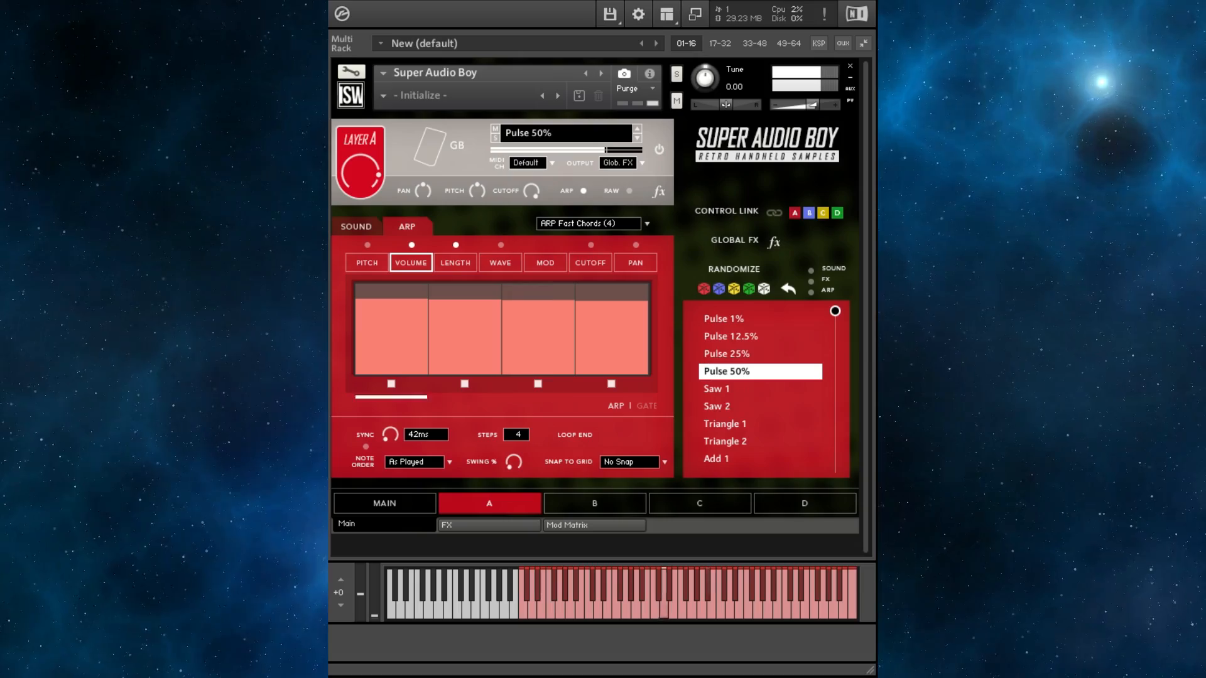
pyautogui.click(589, 224)
pyautogui.click(593, 319)
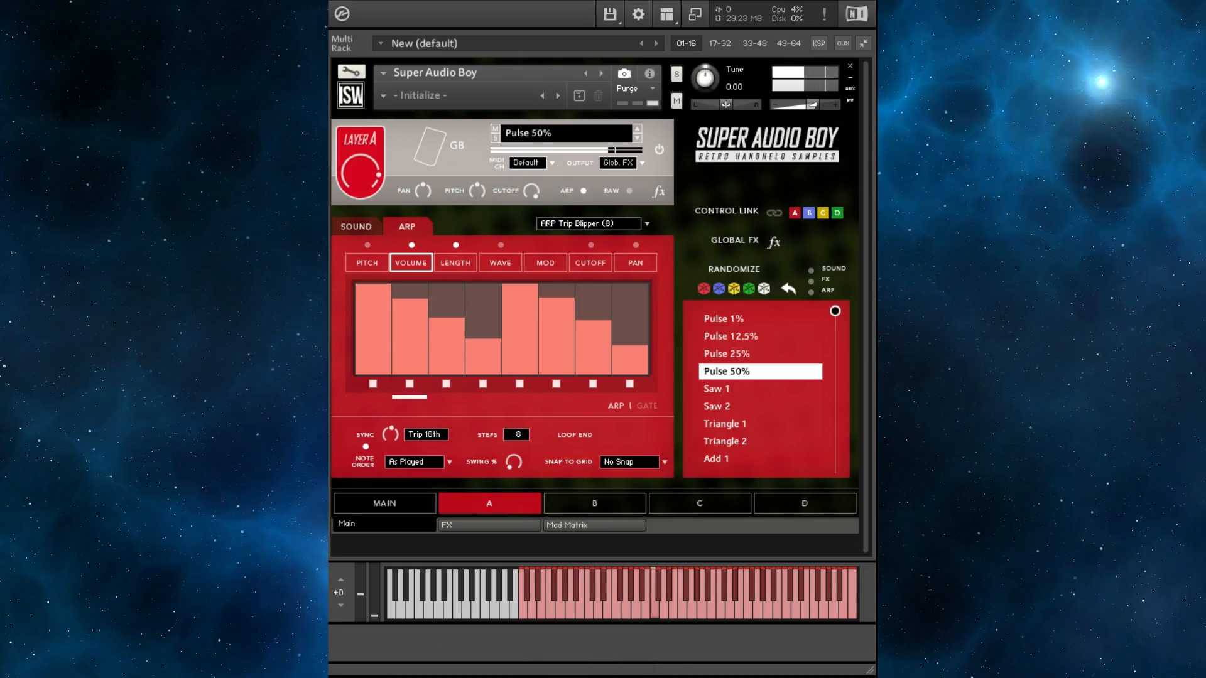
# - Lower layer A's volume to -2.6 dB and step its sound back to Pulse 1%
pyautogui.click(638, 128)
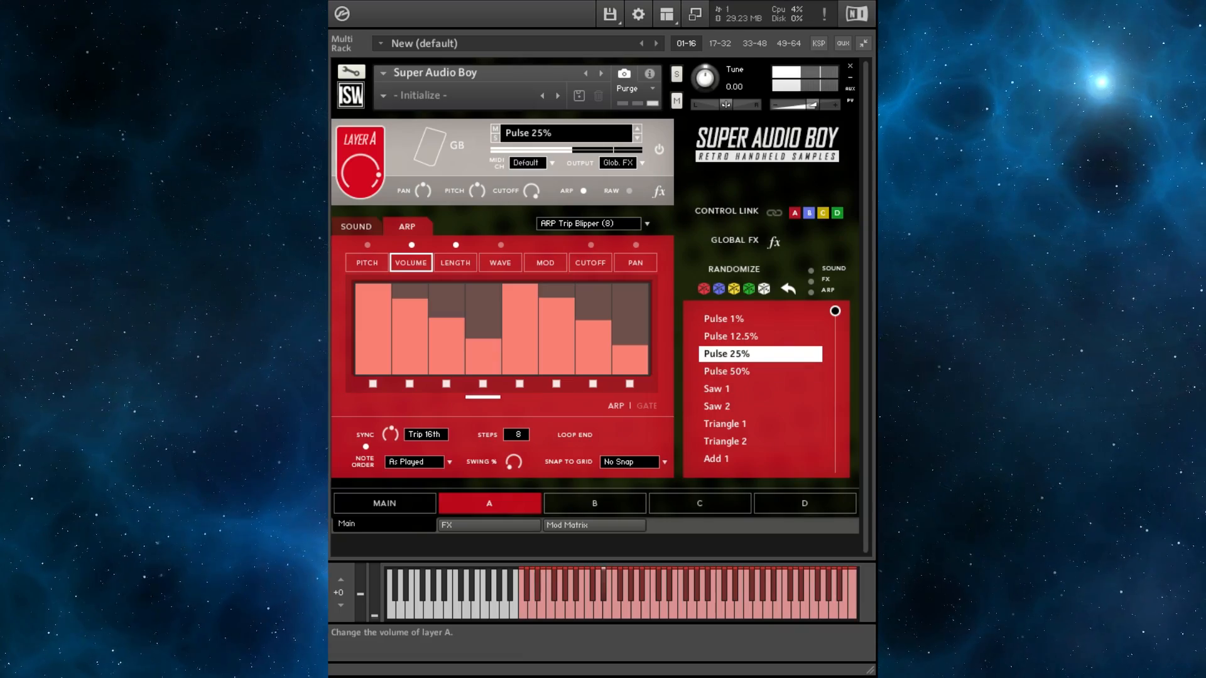
pyautogui.moveTo(361, 173); pyautogui.dragTo(360, 186)
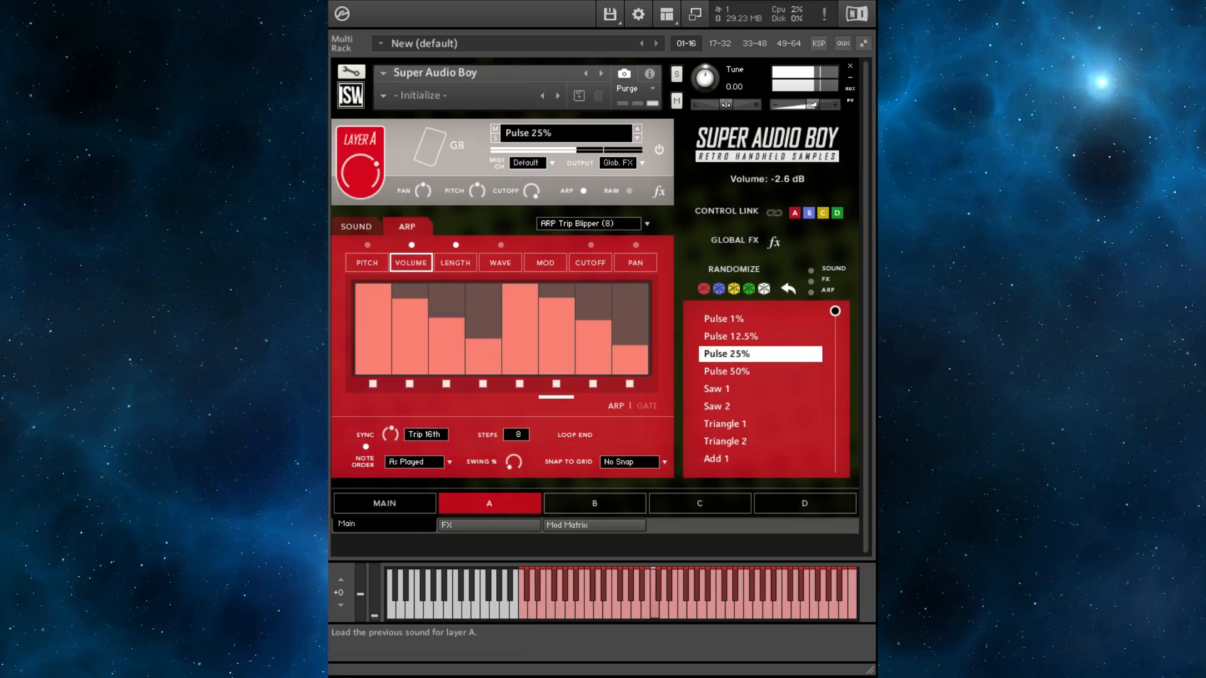
pyautogui.click(637, 128)
pyautogui.click(638, 128)
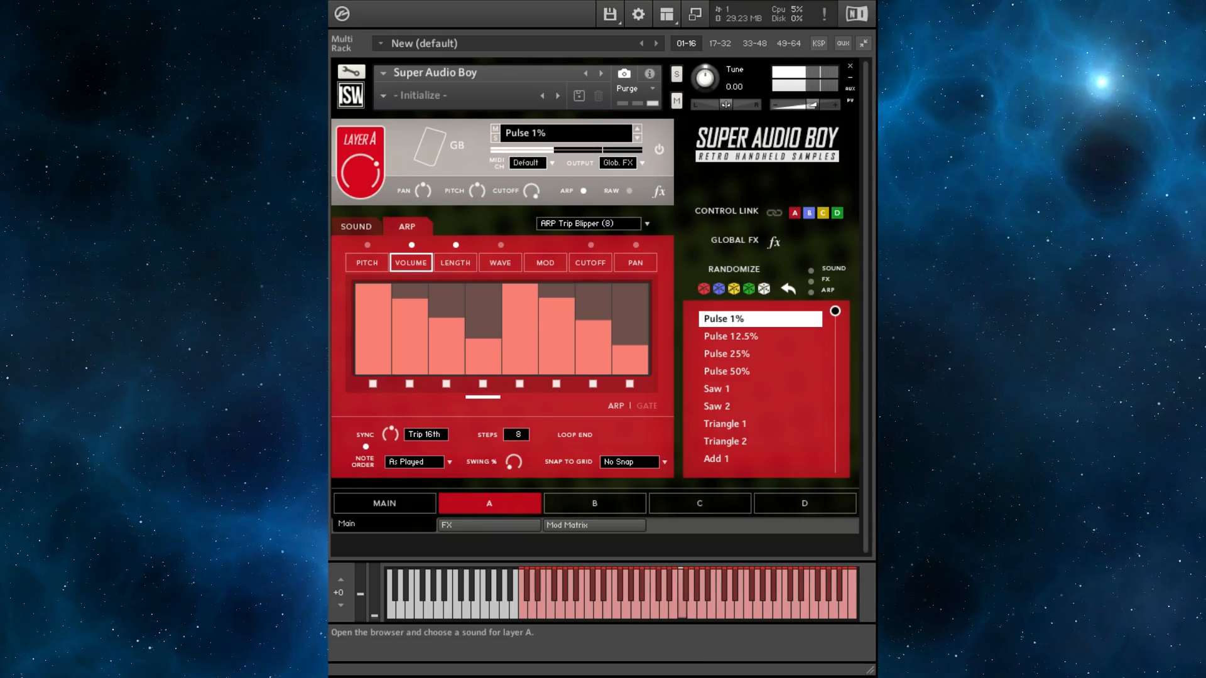
# - Load the GATE Gentle Waves (16) arp preset and switch layer A's sound to Pulse 50%
pyautogui.click(645, 223)
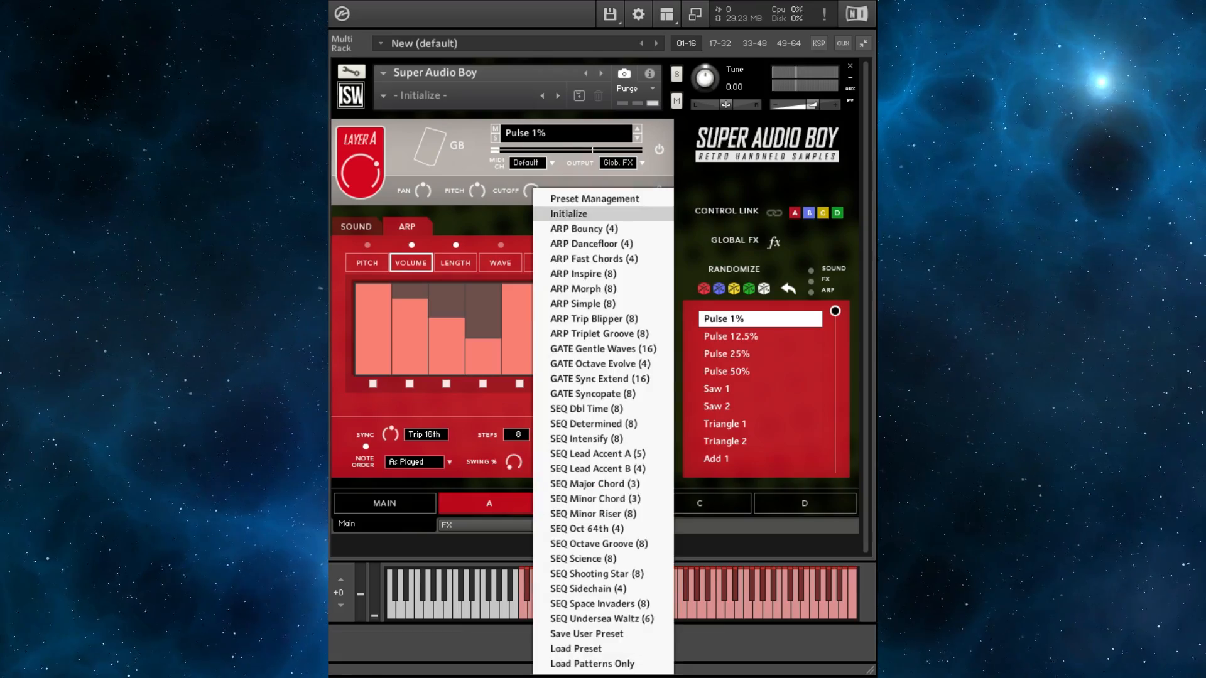
pyautogui.click(603, 349)
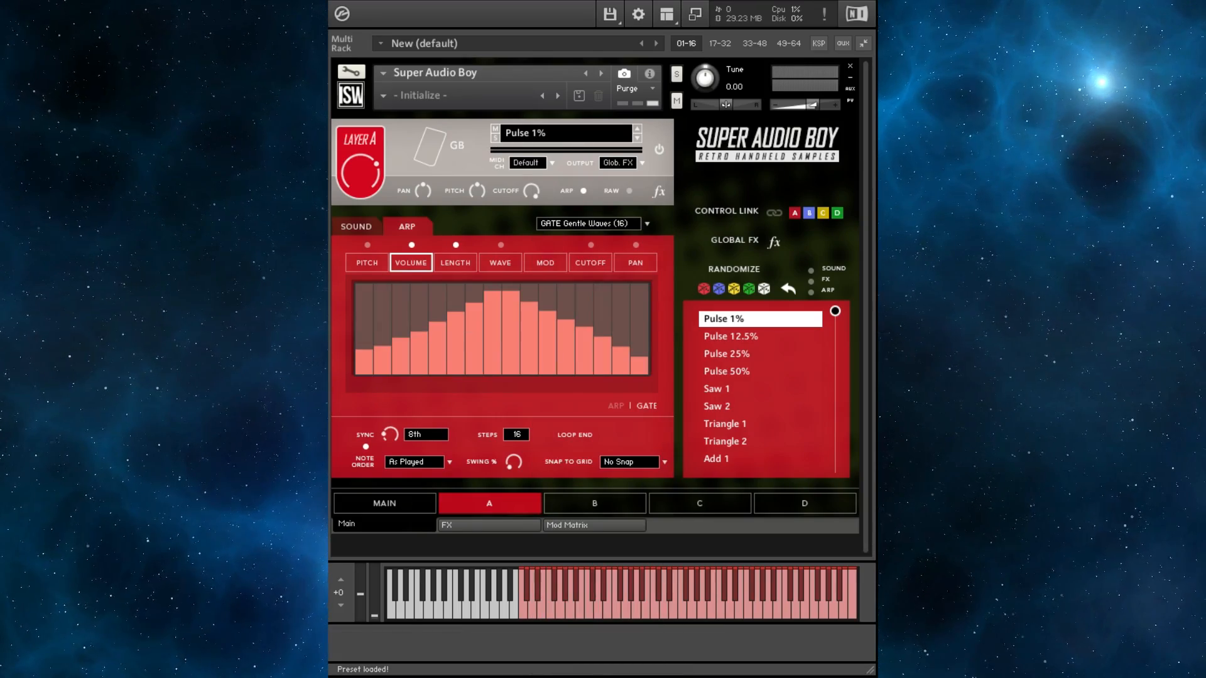
pyautogui.click(569, 133)
pyautogui.click(637, 138)
pyautogui.click(637, 138)
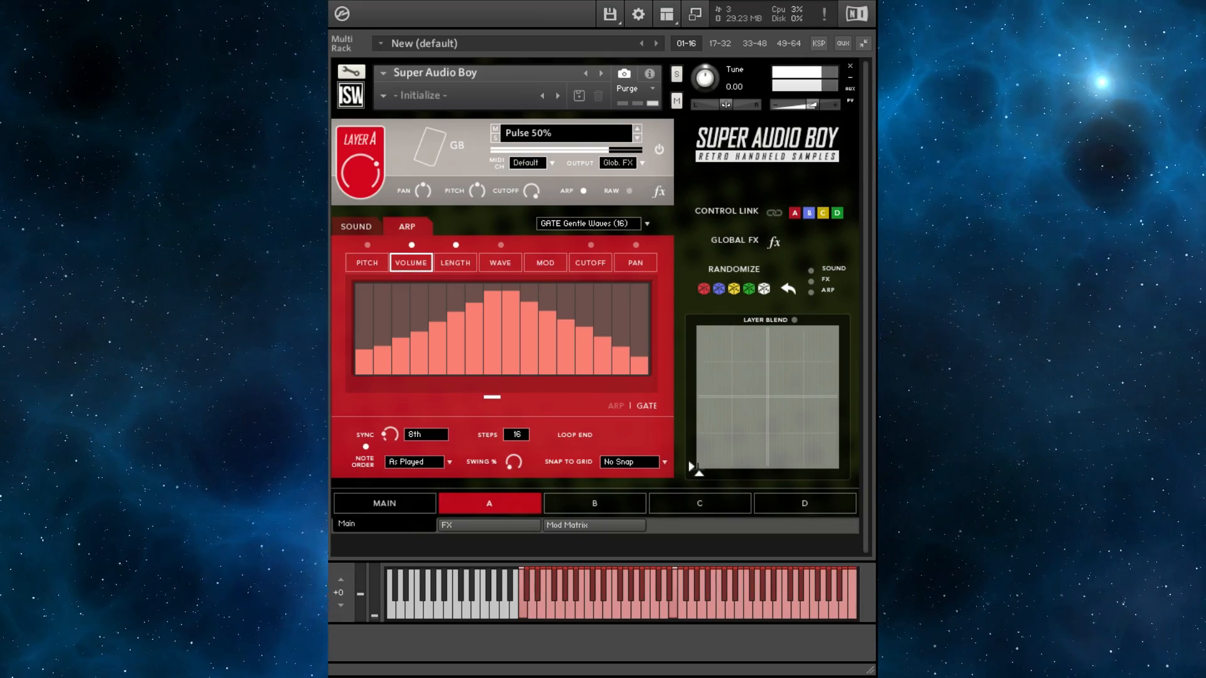
# - Load the SEQ Dbl Time (8) arp preset and show its pitch lane
pyautogui.click(589, 223)
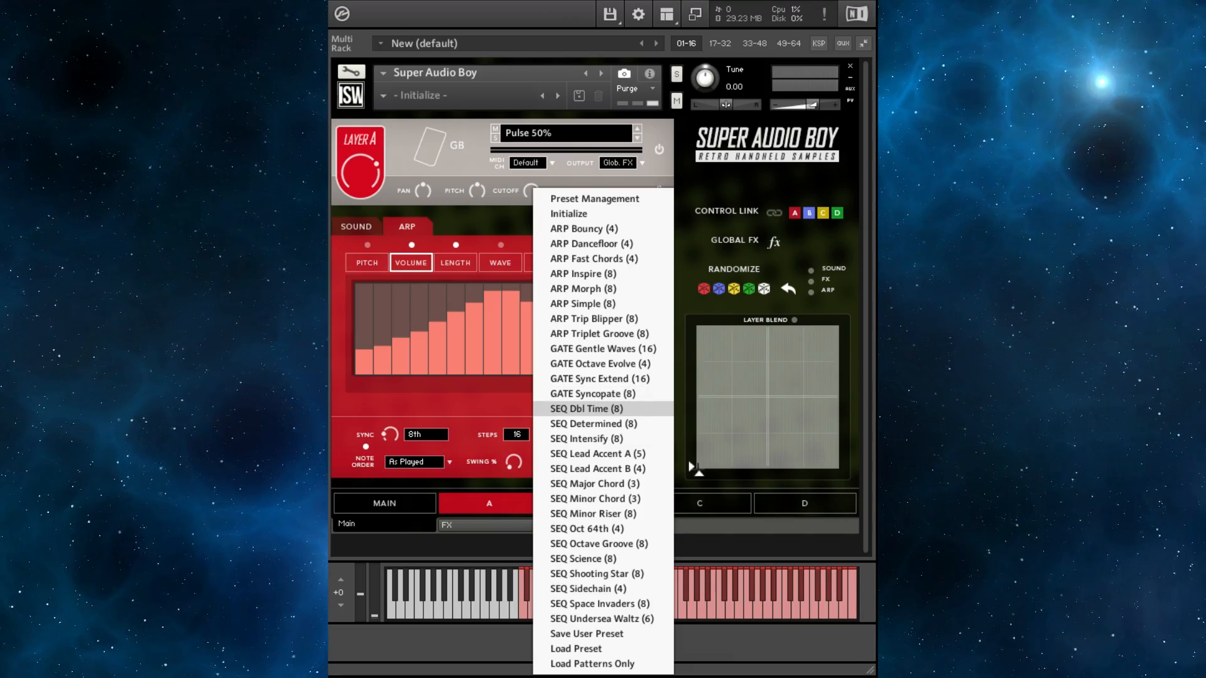
pyautogui.click(586, 408)
pyautogui.click(366, 263)
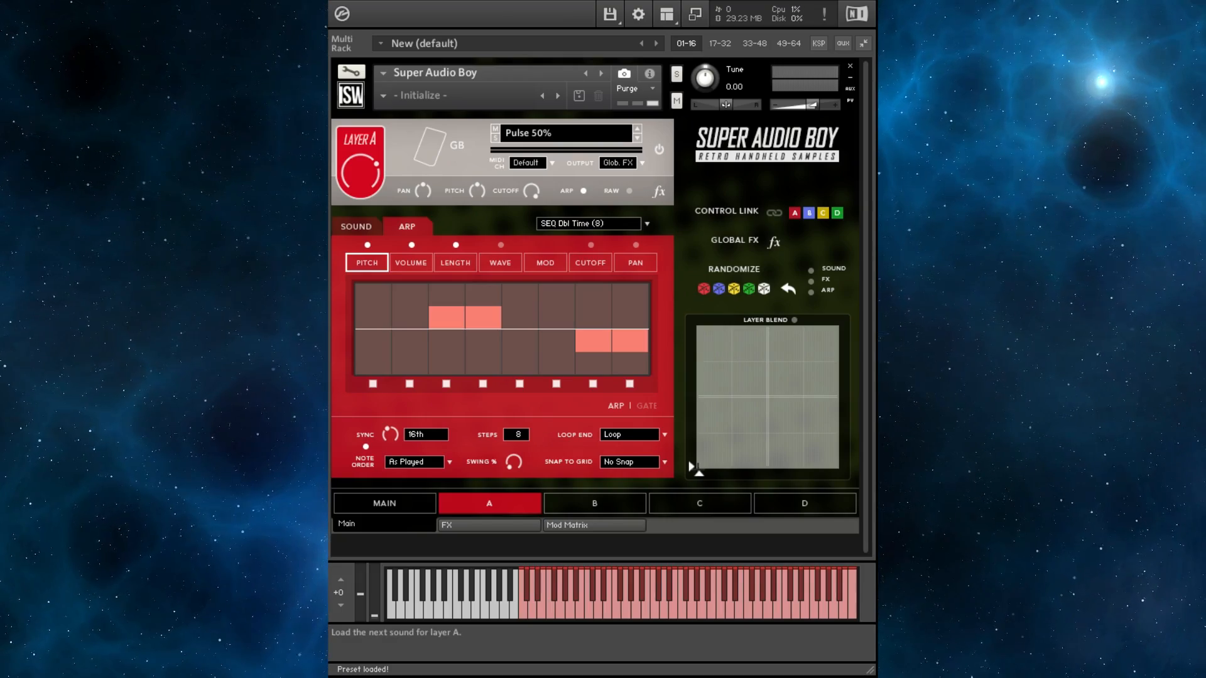
# - Switch layer A's sound to Saw 2 and load the SEQ Lead Accent A (5) arp preset
pyautogui.click(637, 138)
pyautogui.click(637, 138)
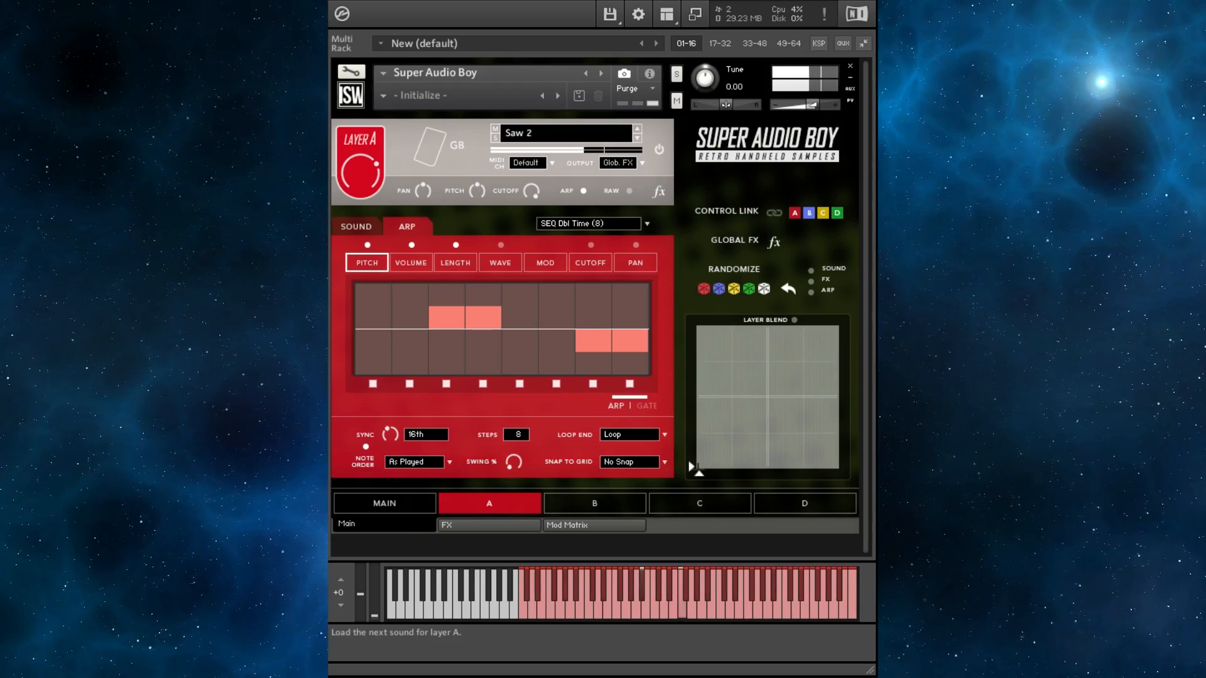
pyautogui.click(588, 223)
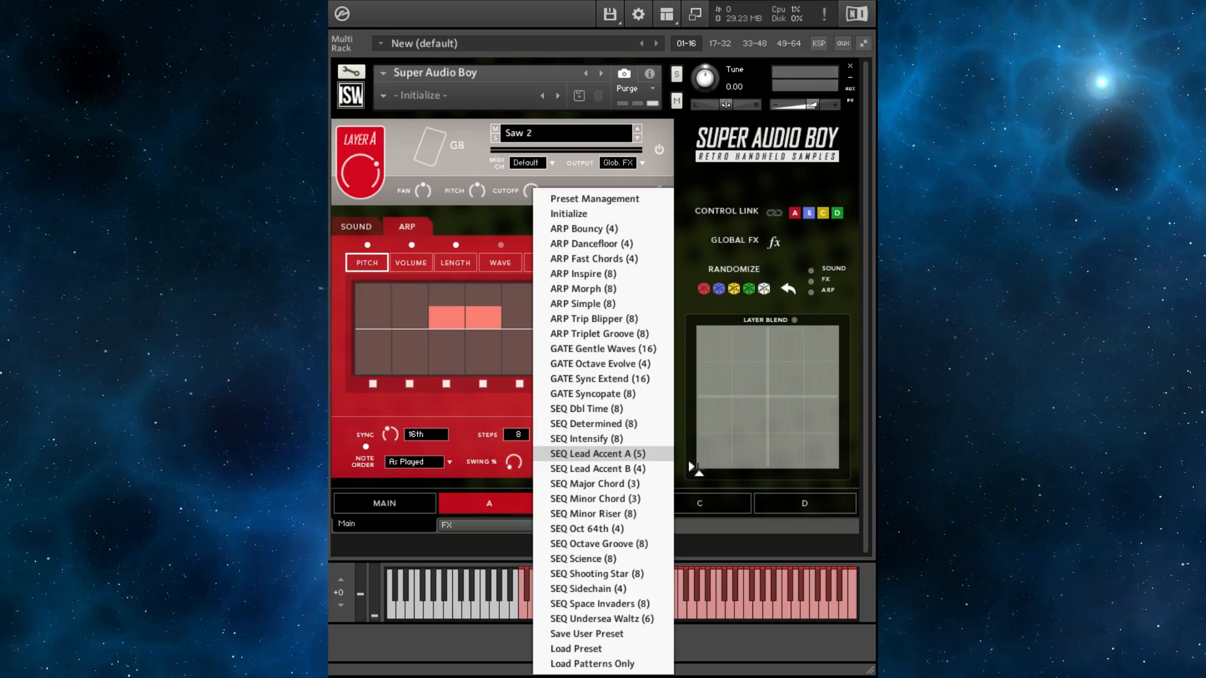
pyautogui.click(590, 455)
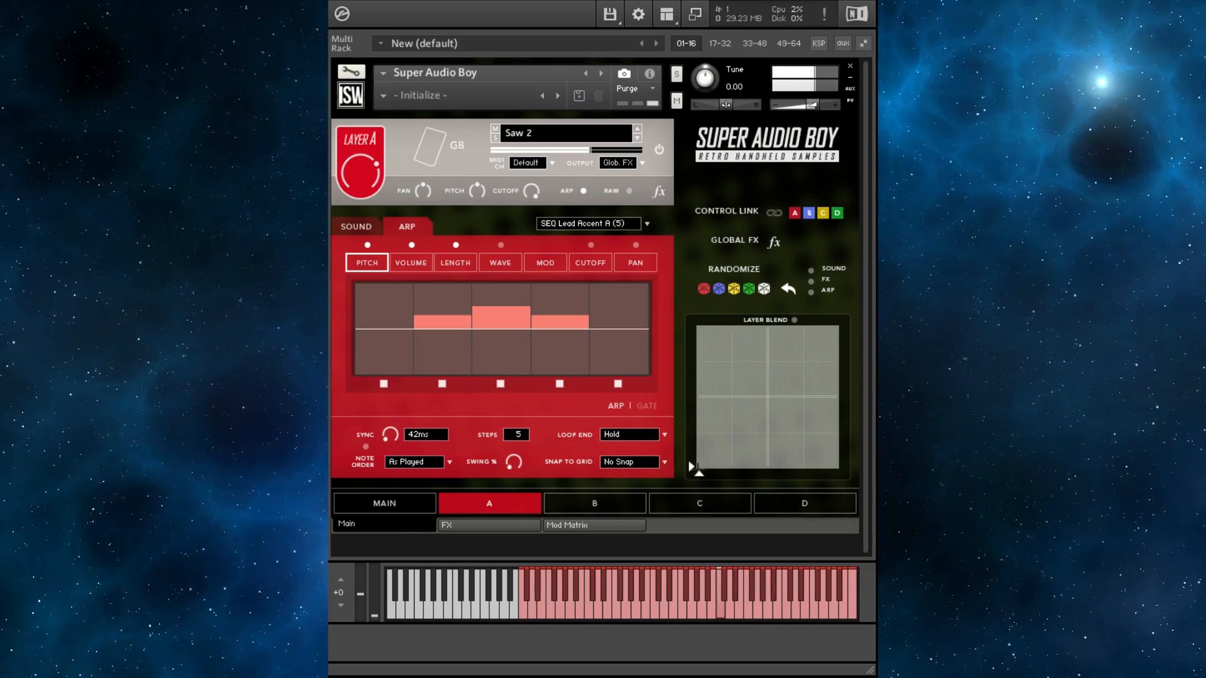
# - Toggle layer A's mono/poly setting on the sound page and return to the arp section
pyautogui.click(356, 227)
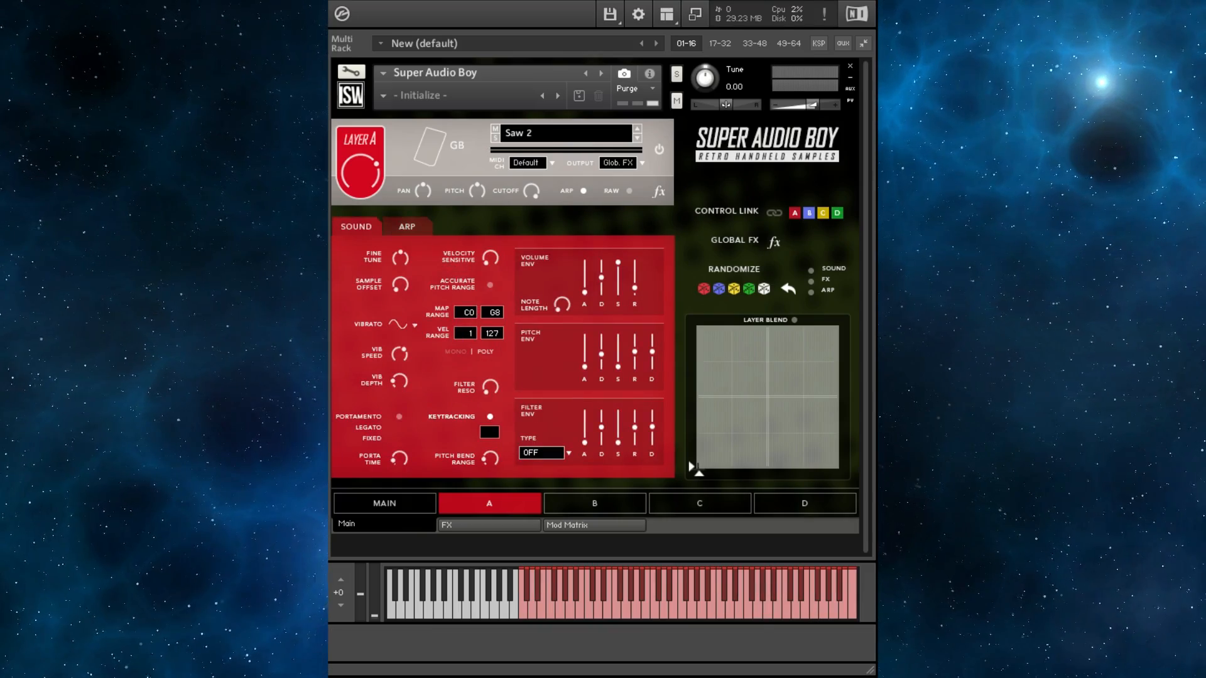
pyautogui.click(465, 352)
pyautogui.click(407, 227)
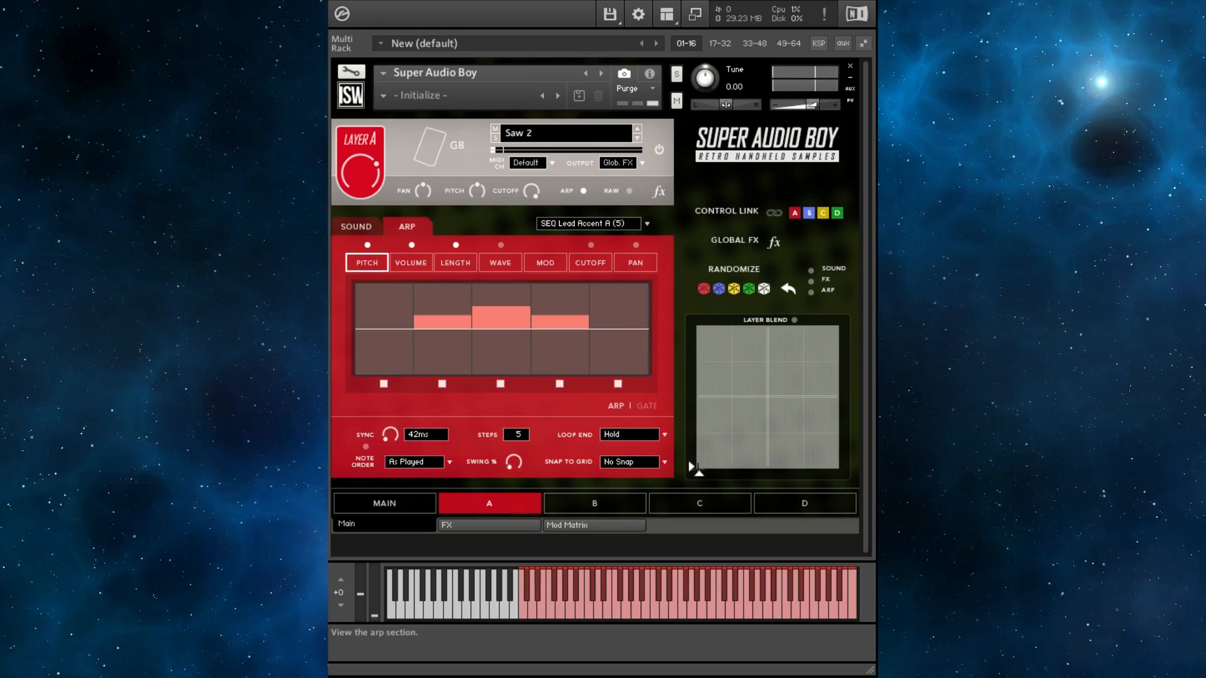
# - Load the SEQ Lead Accent B (4) arp preset and step layer A's sound through the list to Triangle 1
pyautogui.click(591, 224)
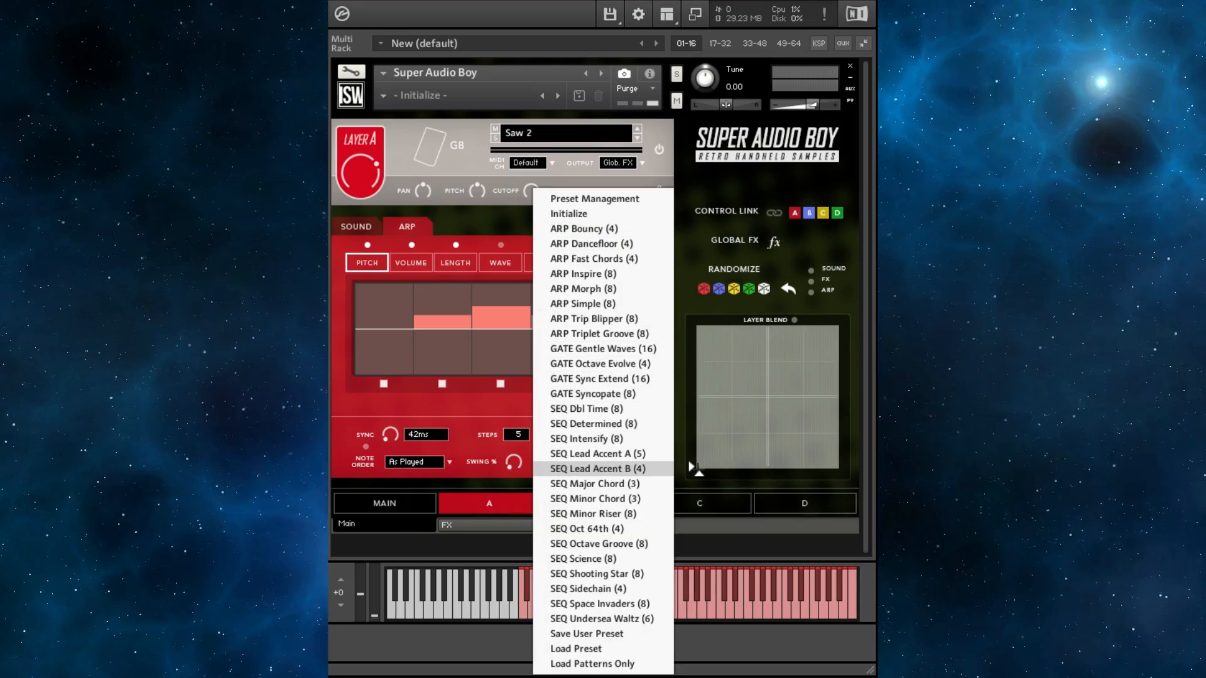
pyautogui.click(597, 469)
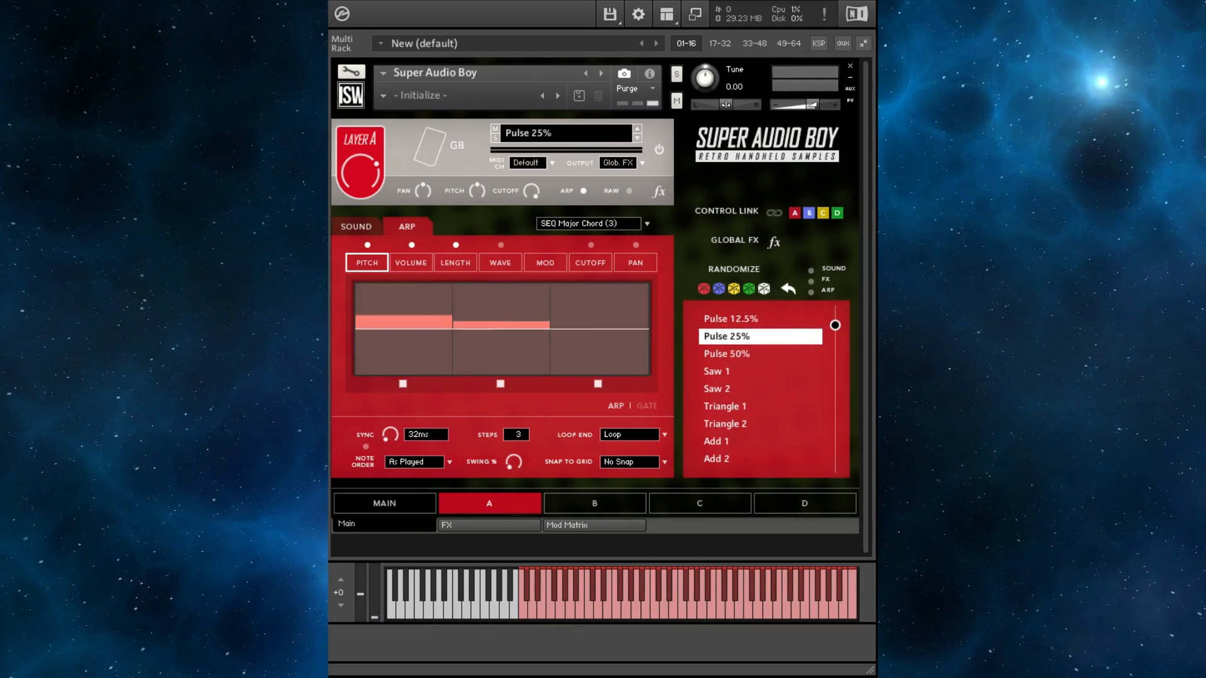
pyautogui.click(637, 137)
pyautogui.click(637, 138)
pyautogui.click(637, 138)
pyautogui.click(637, 138)
pyautogui.click(637, 137)
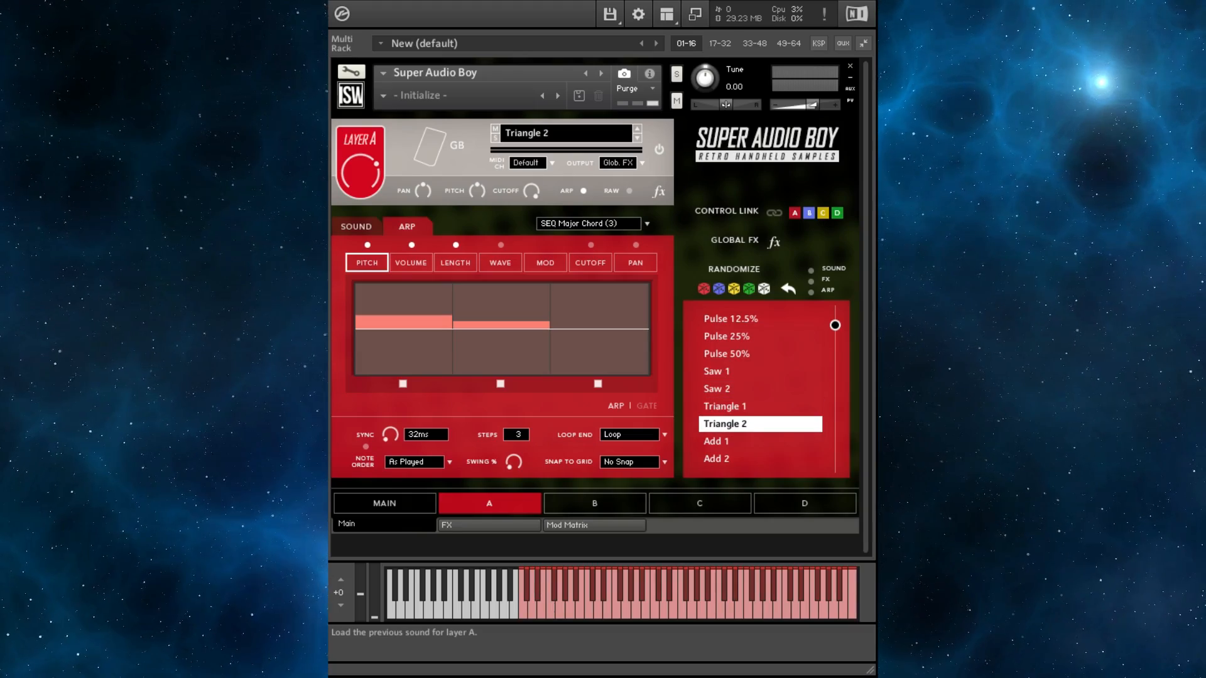
pyautogui.click(637, 128)
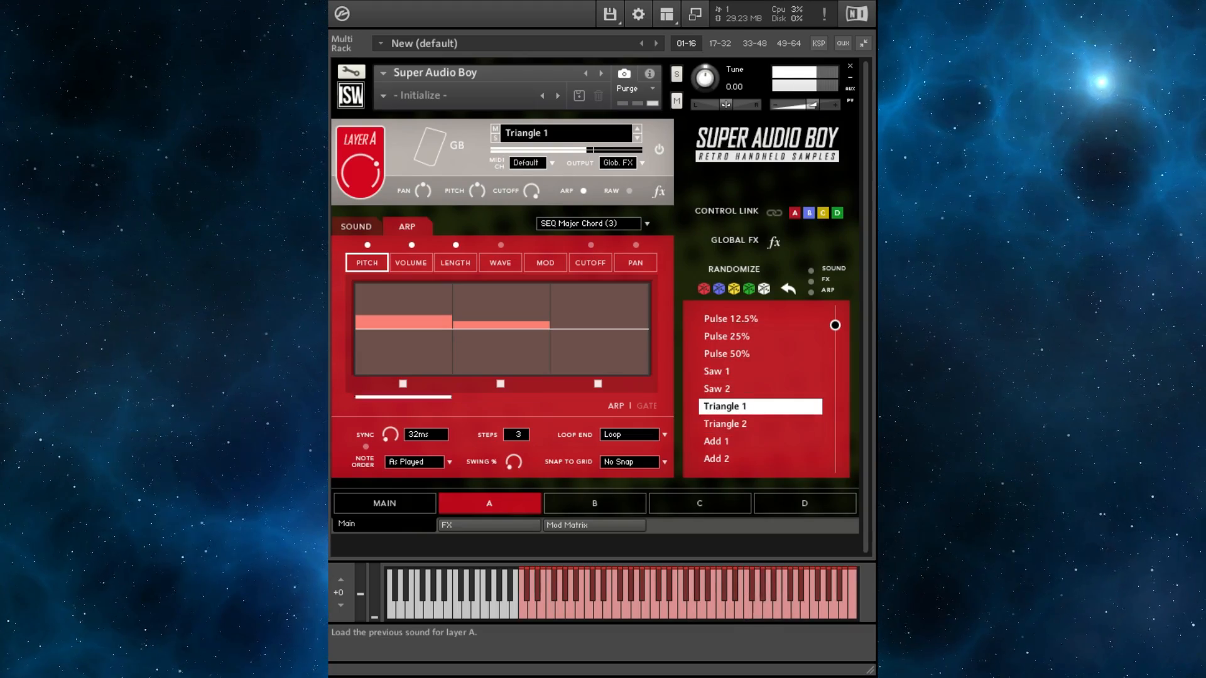
# - Load the SEQ Minor Chord (3) arp preset, then switch to the SEQ Oct 64th (4) preset
pyautogui.click(618, 224)
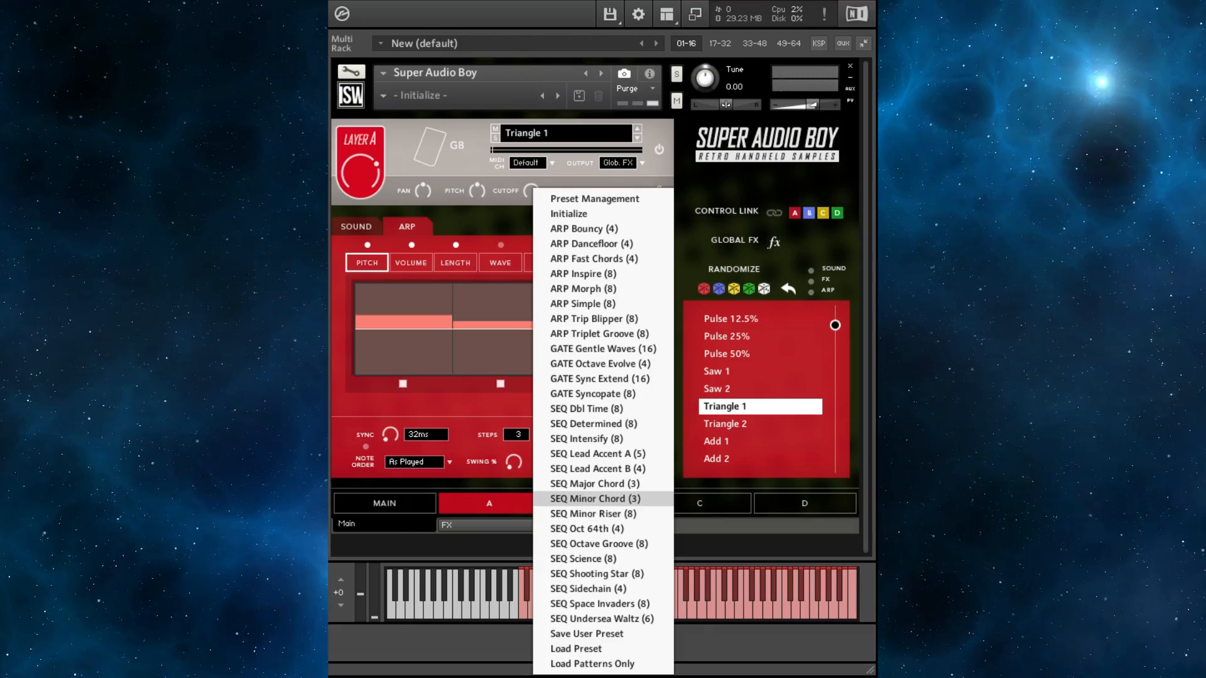
pyautogui.click(595, 499)
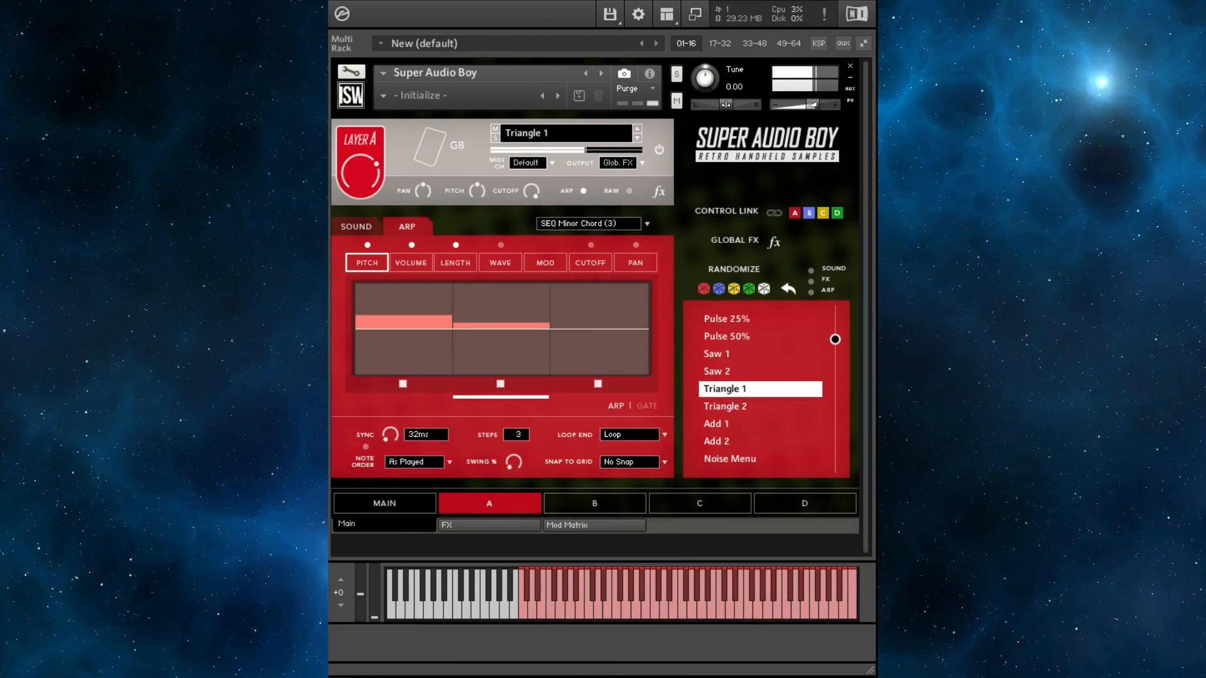
pyautogui.click(618, 224)
pyautogui.click(584, 529)
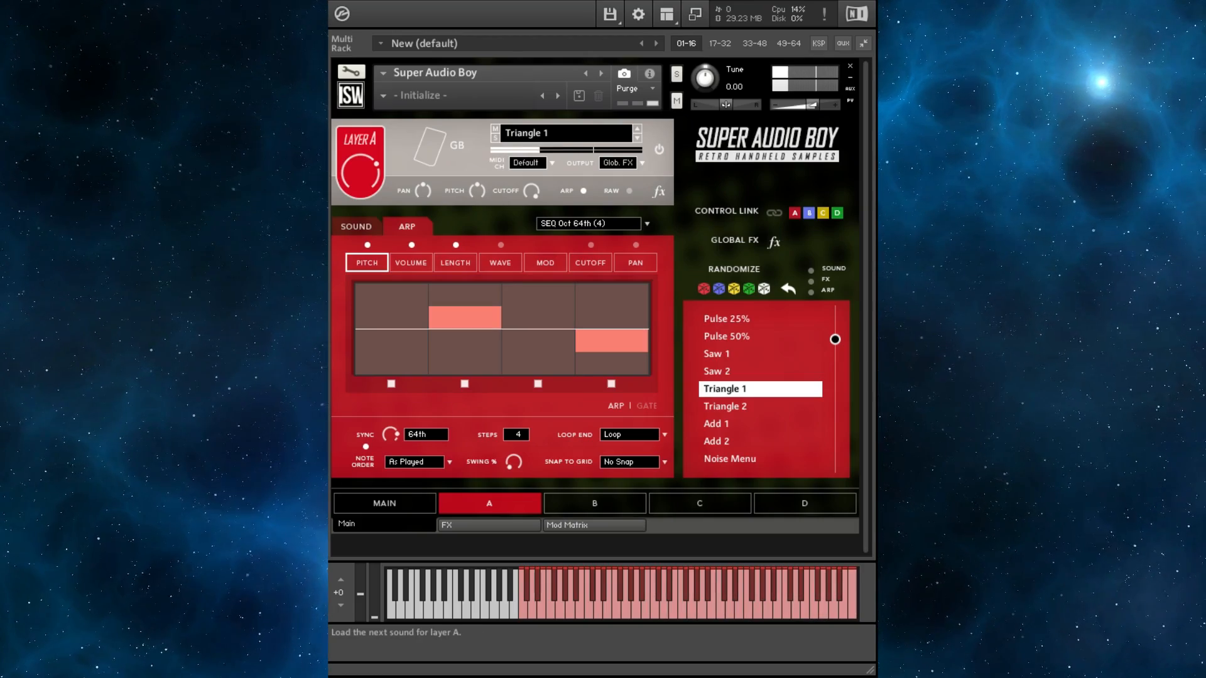
# - Step layer A's sound back to Pulse 25% and reload the SEQ Oct 64th (4) arp preset
pyautogui.click(637, 128)
pyautogui.click(637, 128)
pyautogui.click(637, 128)
pyautogui.click(637, 128)
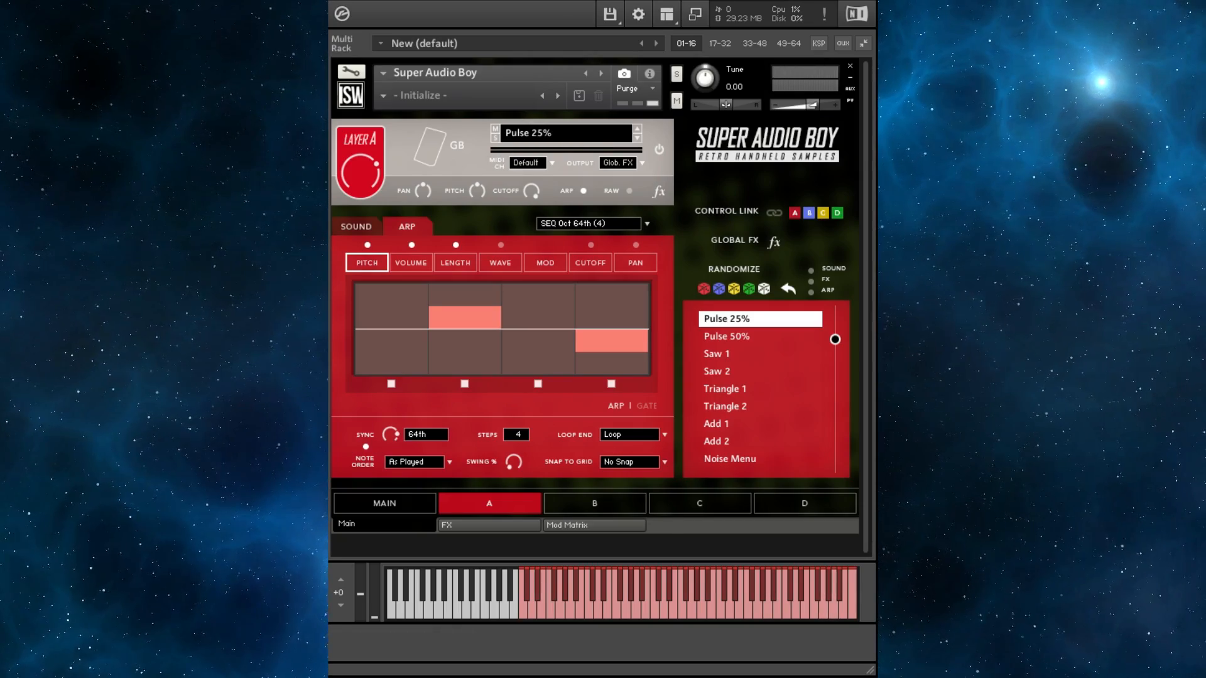
pyautogui.click(589, 223)
pyautogui.click(587, 529)
# - Show the length lane, set the arp sync to Dot 16th and reshape the step lengths
pyautogui.click(411, 263)
pyautogui.click(456, 263)
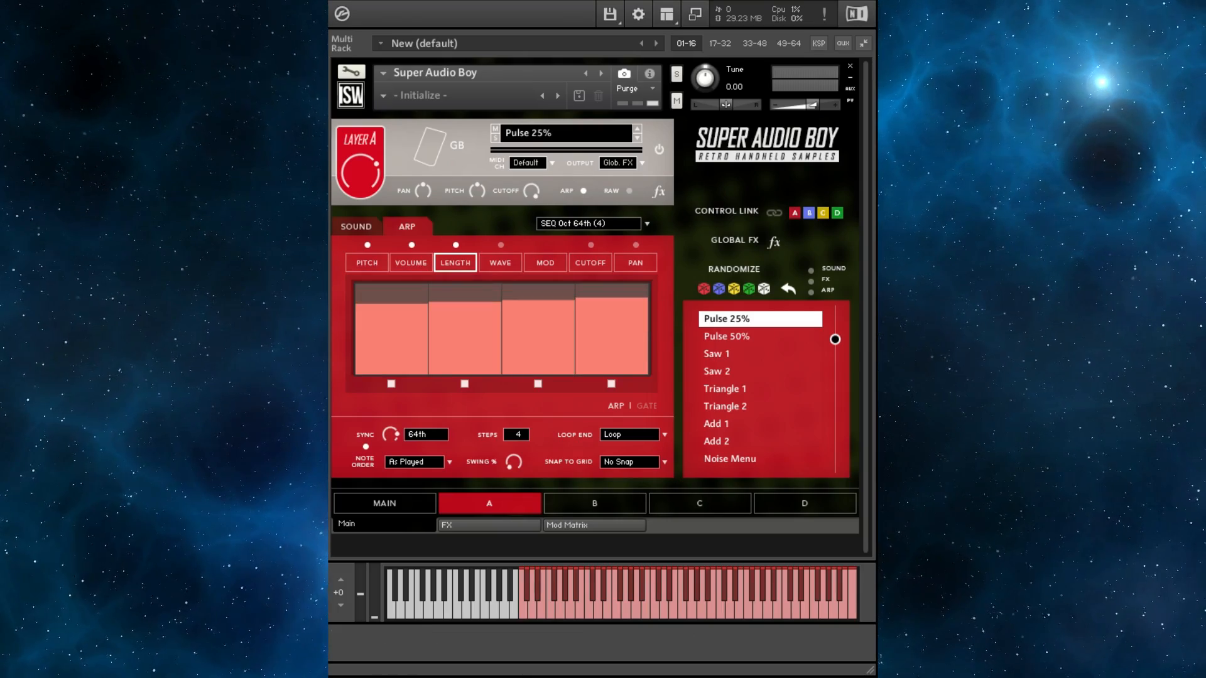
pyautogui.moveTo(390, 434); pyautogui.dragTo(392, 459)
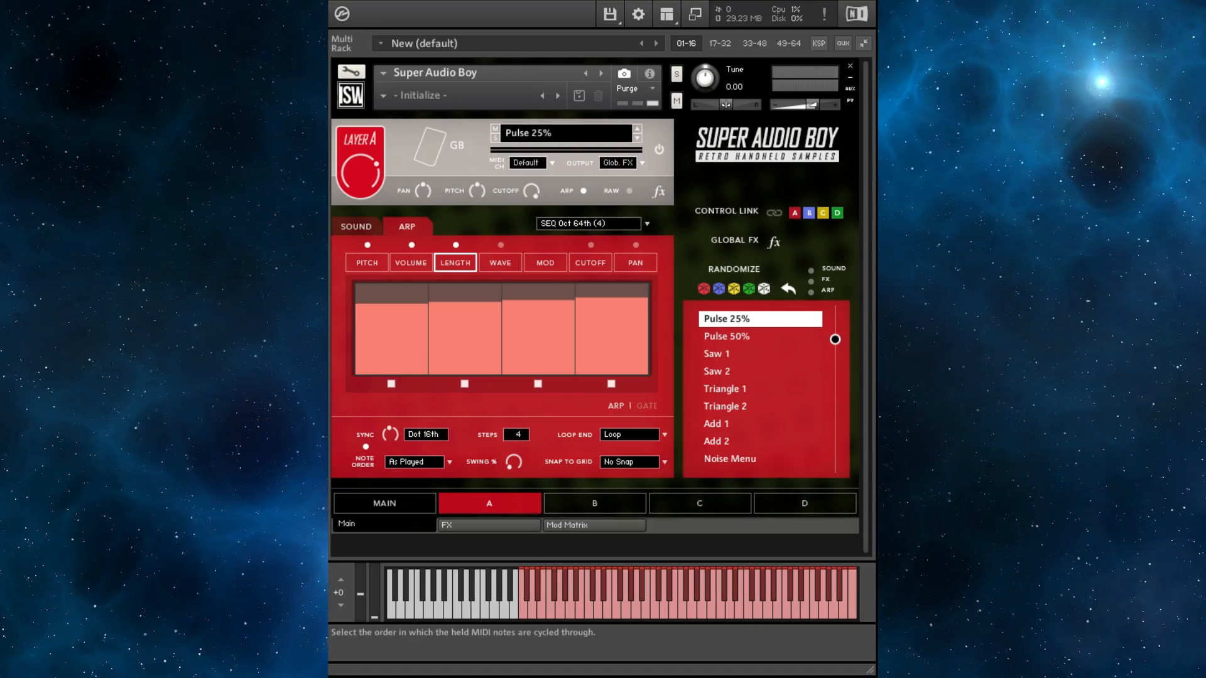
pyautogui.moveTo(400, 340); pyautogui.dragTo(468, 345)
pyautogui.moveTo(610, 339); pyautogui.dragTo(612, 346)
# - In the pitch lane raise step 3 and lower step 1, then turn off layer A's arp
pyautogui.click(367, 264)
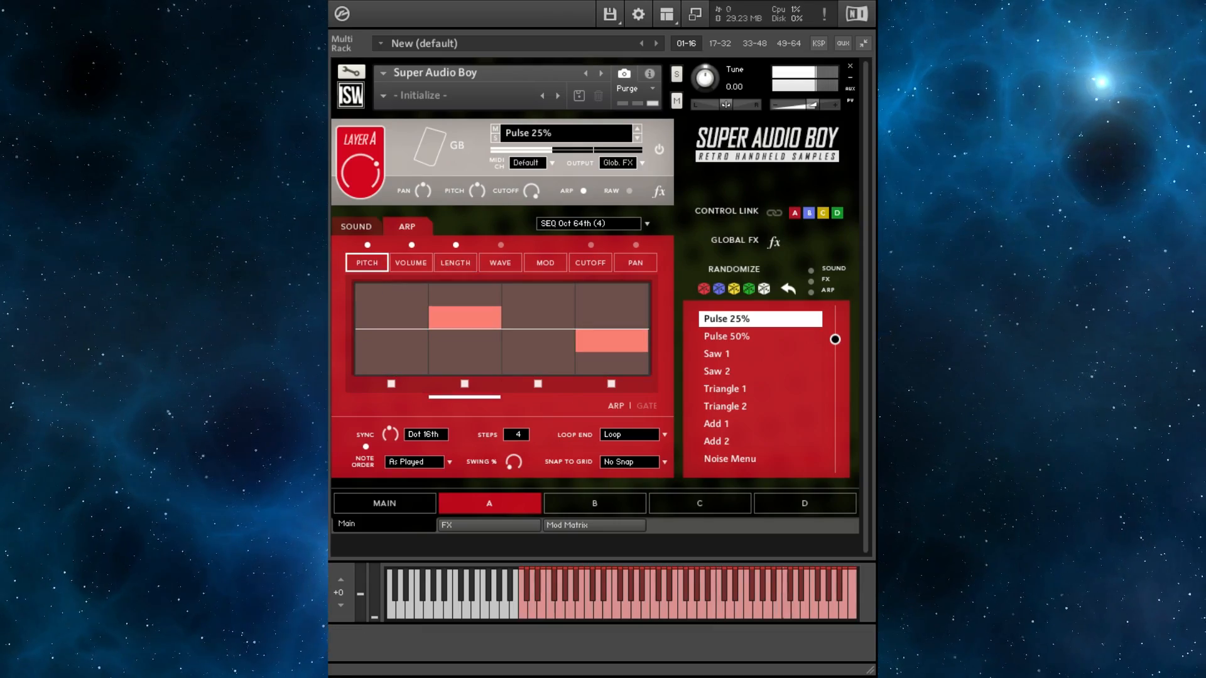
pyautogui.click(539, 306)
pyautogui.click(391, 358)
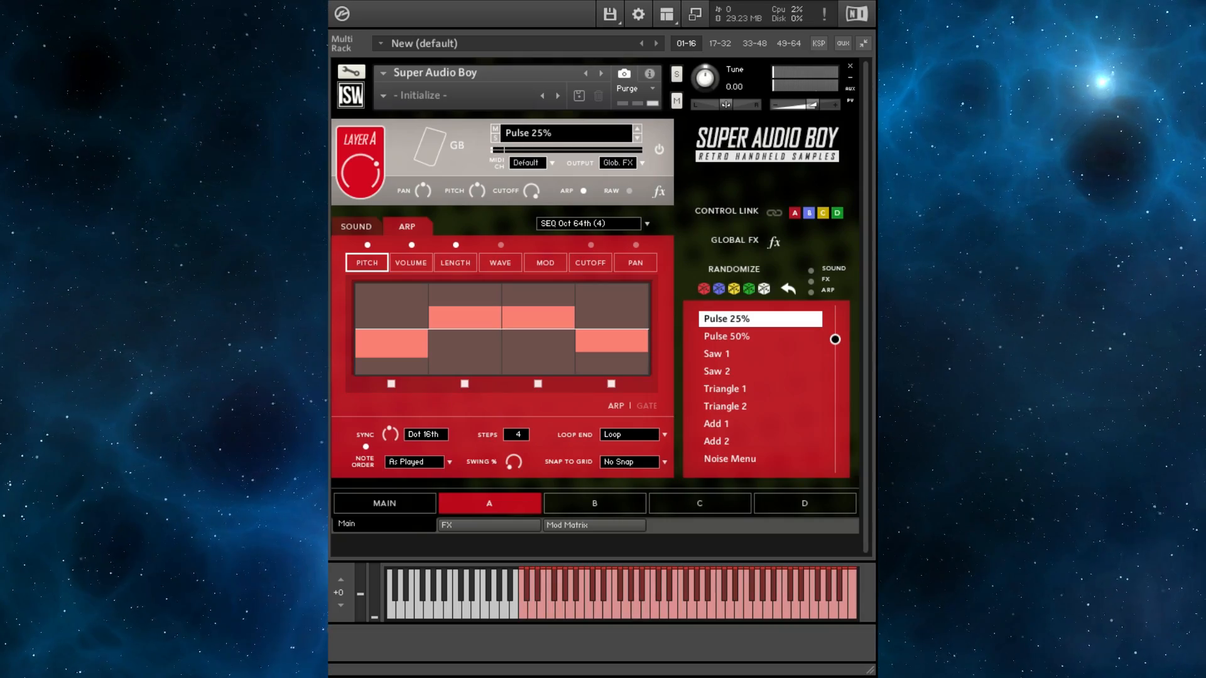
pyautogui.click(583, 191)
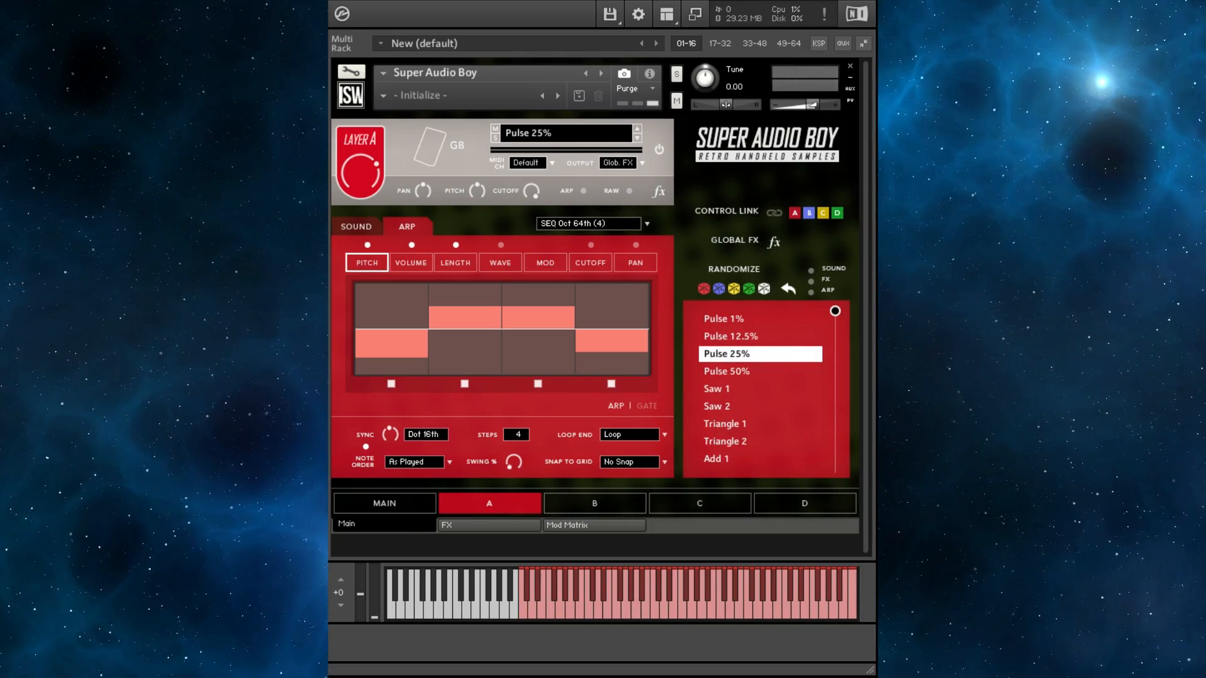
# - On layer A's sound page, set the vibrato to a square shape and raise its speed and depth
pyautogui.click(356, 227)
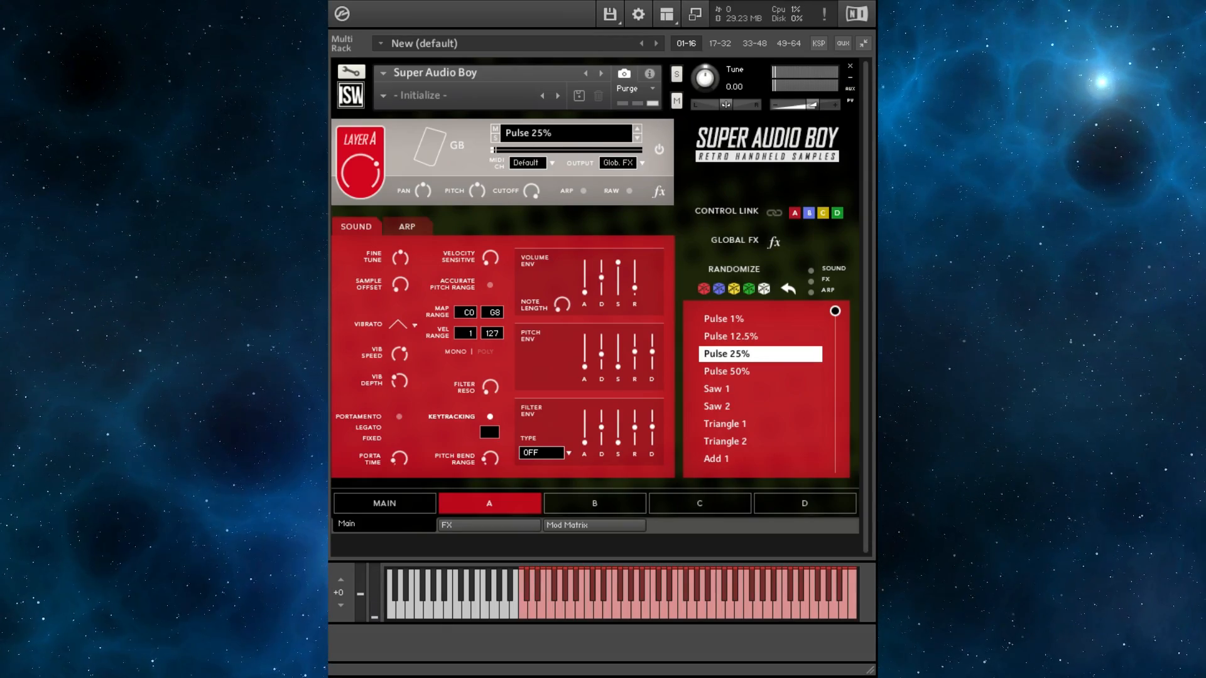
pyautogui.moveTo(400, 354); pyautogui.dragTo(400, 339)
pyautogui.moveTo(400, 381); pyautogui.dragTo(400, 359)
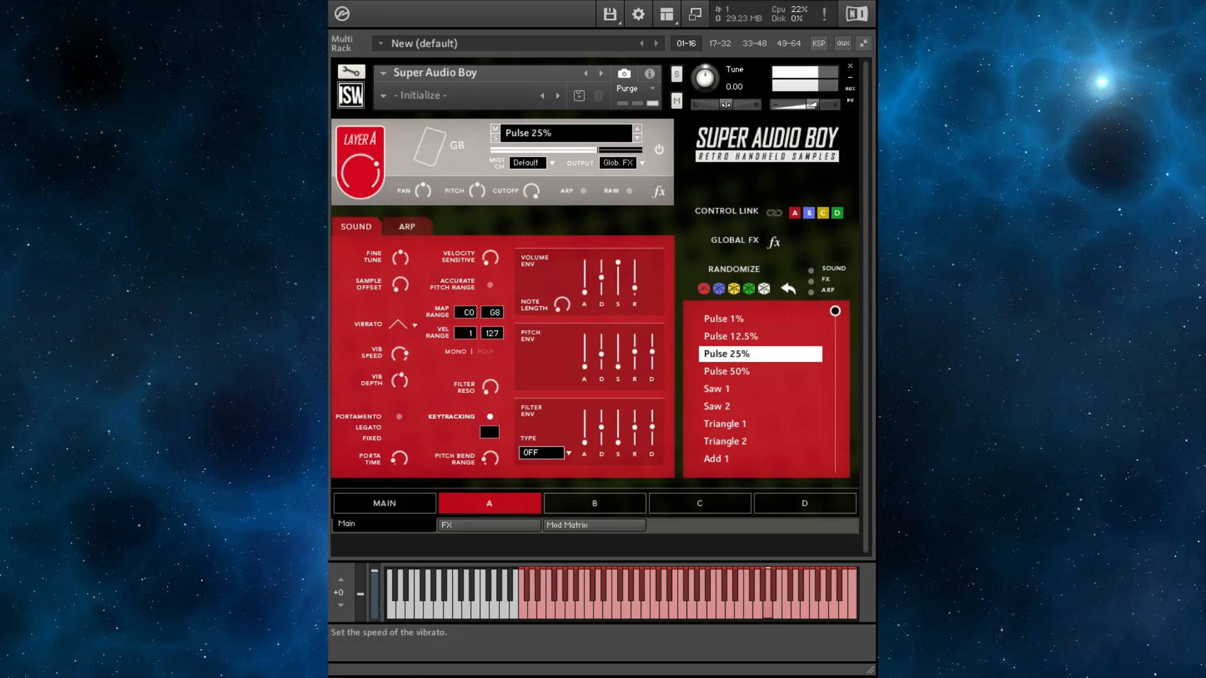
pyautogui.click(415, 325)
pyautogui.click(440, 366)
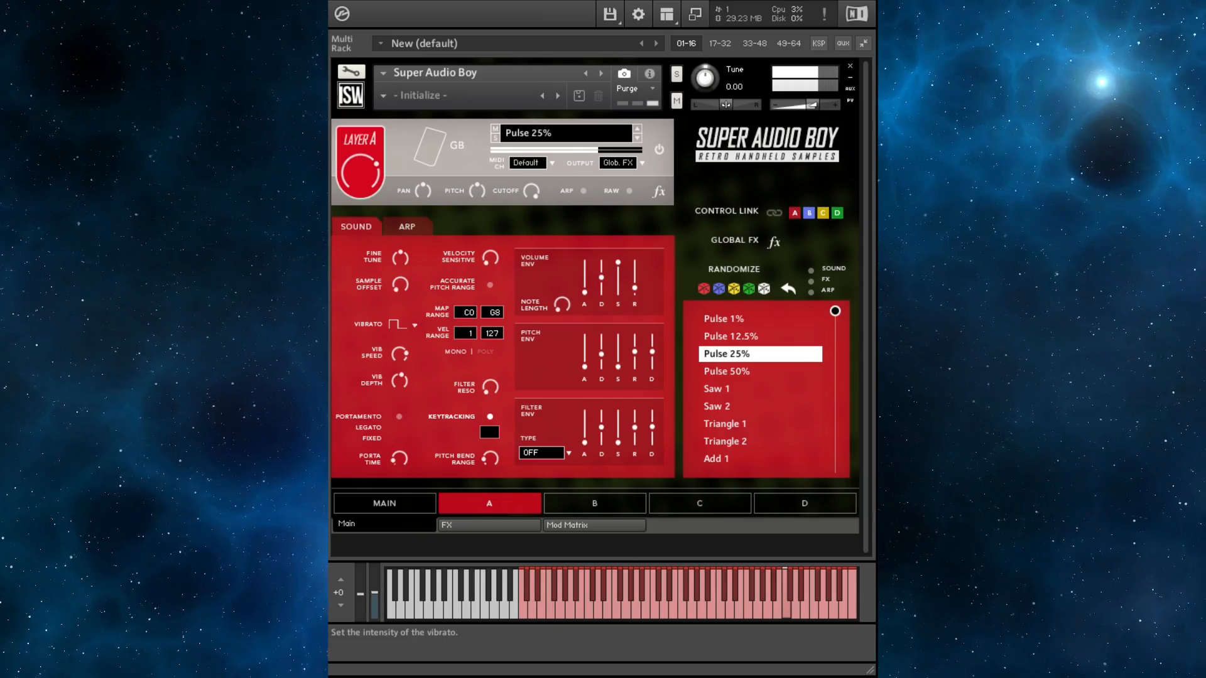
pyautogui.moveTo(399, 381); pyautogui.dragTo(399, 355)
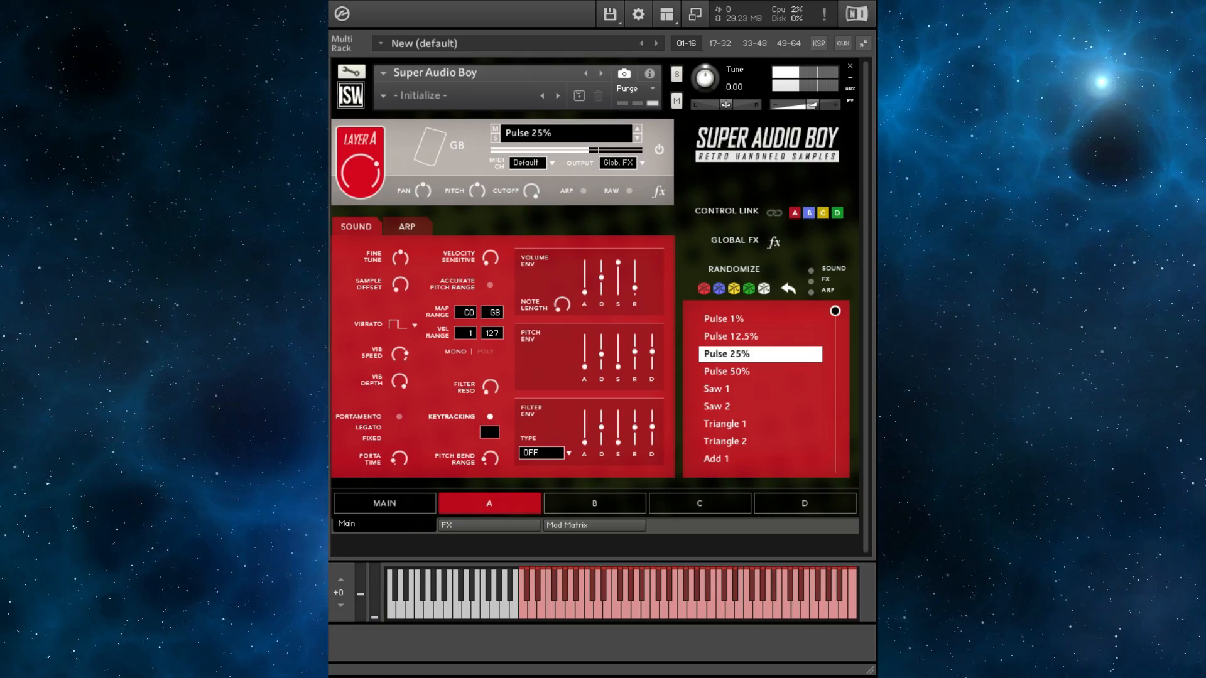
# - Lower the volume envelope's sustain and set the filter type to Pro53
pyautogui.moveTo(618, 263); pyautogui.dragTo(618, 293)
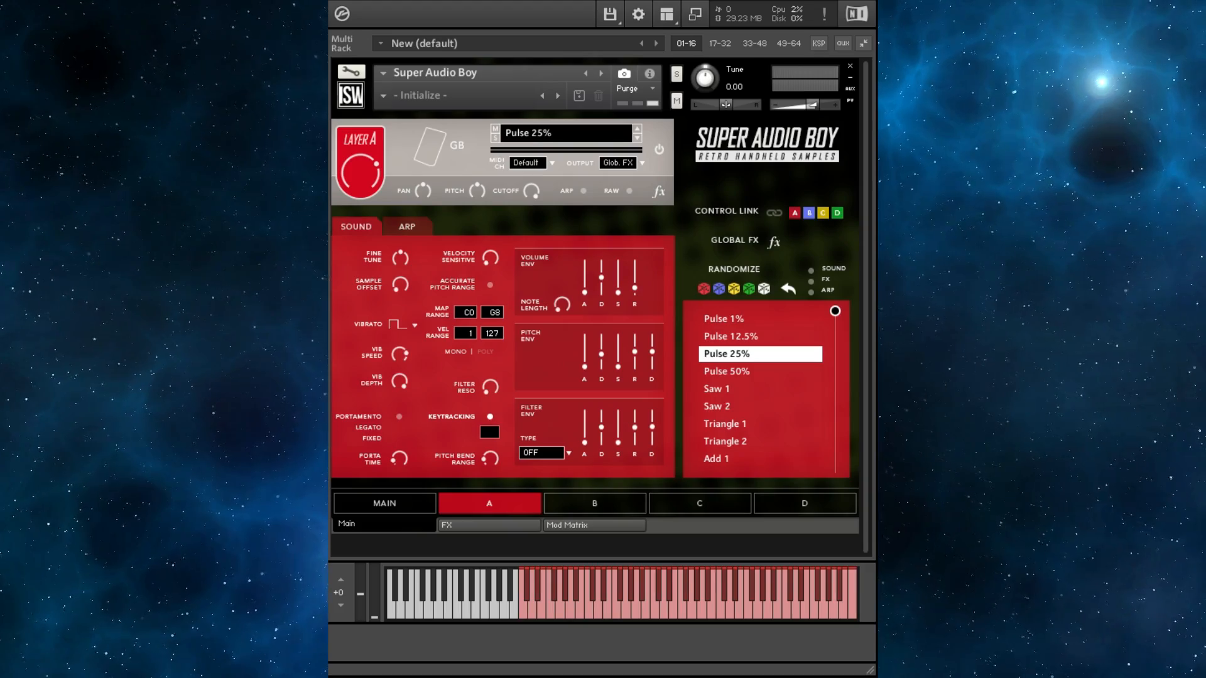
pyautogui.click(541, 452)
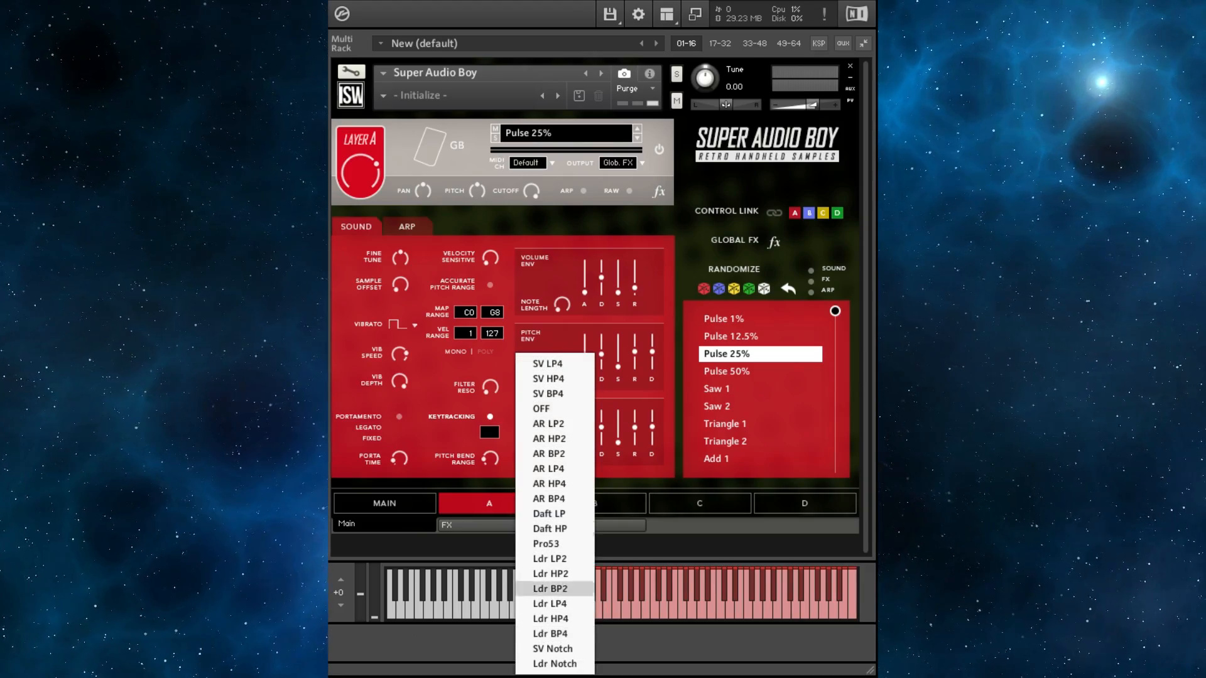
pyautogui.click(546, 544)
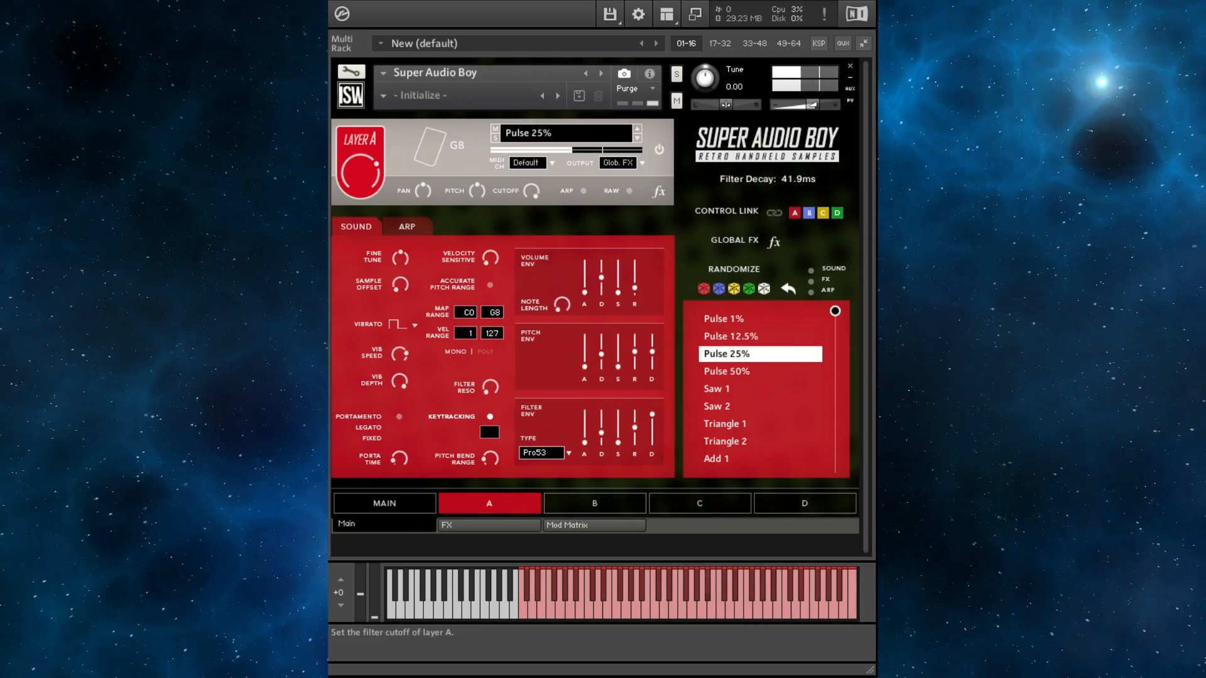
# - Set layer A's filter cutoff to about 386 Hz and switch the layer to poly
pyautogui.moveTo(531, 191); pyautogui.dragTo(532, 246)
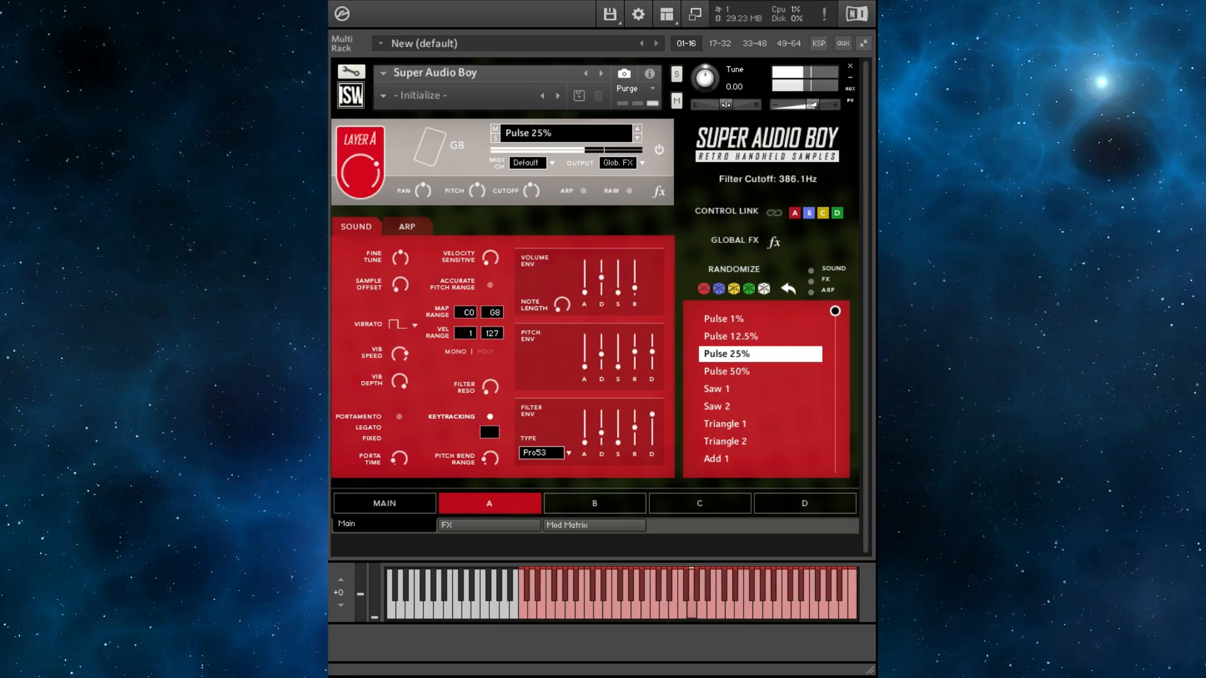
pyautogui.click(485, 352)
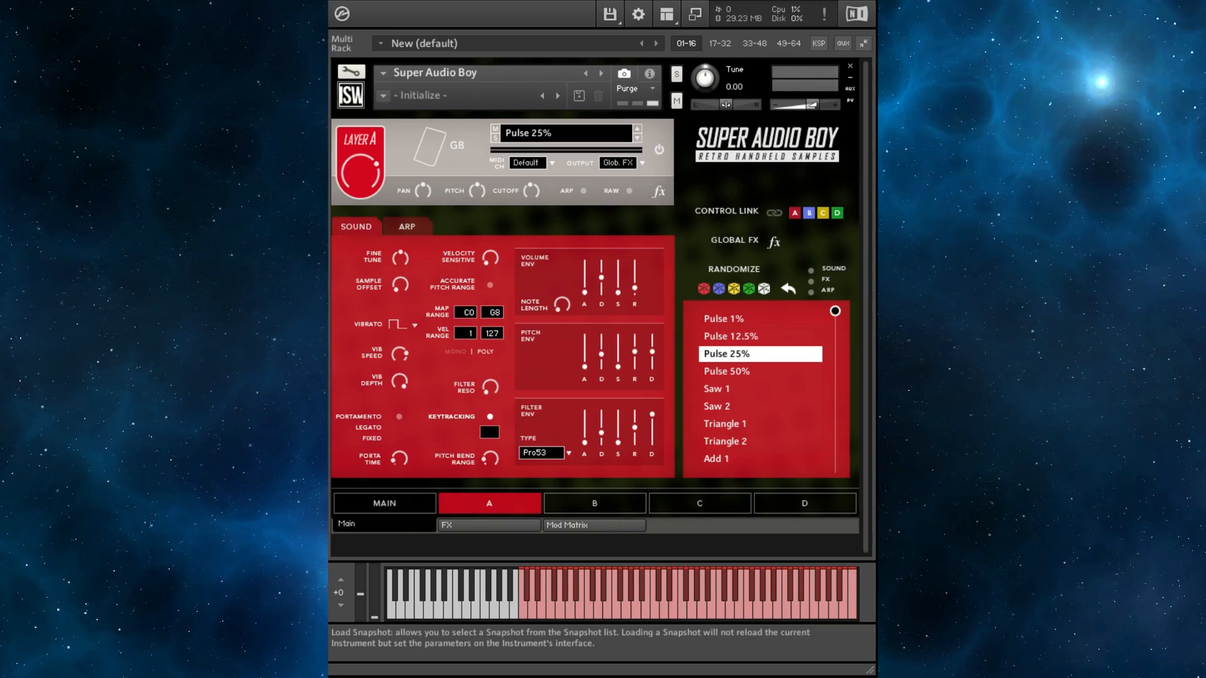
# - Load the Bellissimo snapshot, then step to the Cheapskate snapshot
pyautogui.click(408, 95)
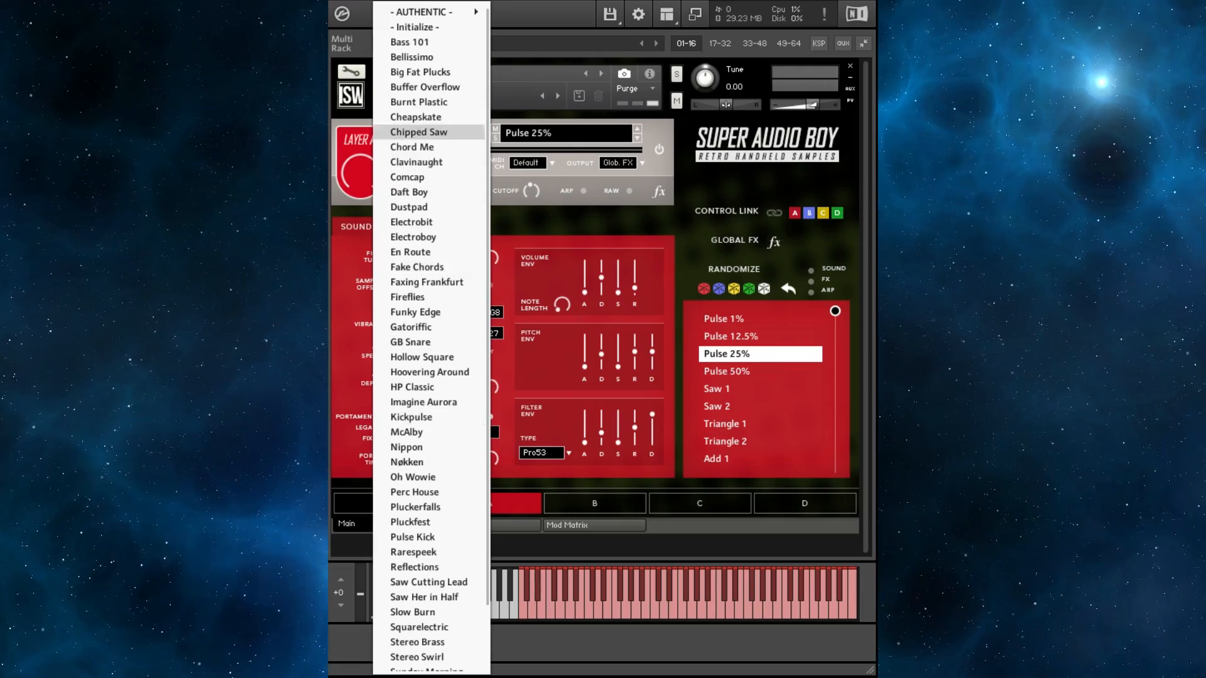
pyautogui.click(412, 56)
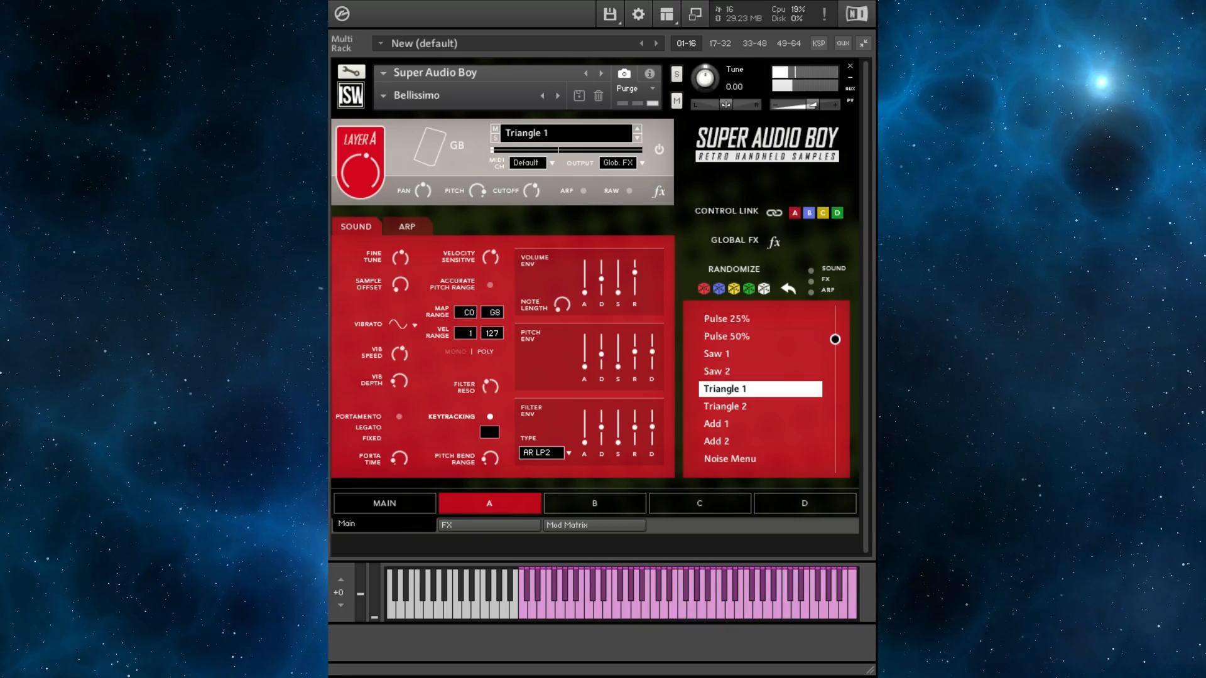
pyautogui.click(558, 95)
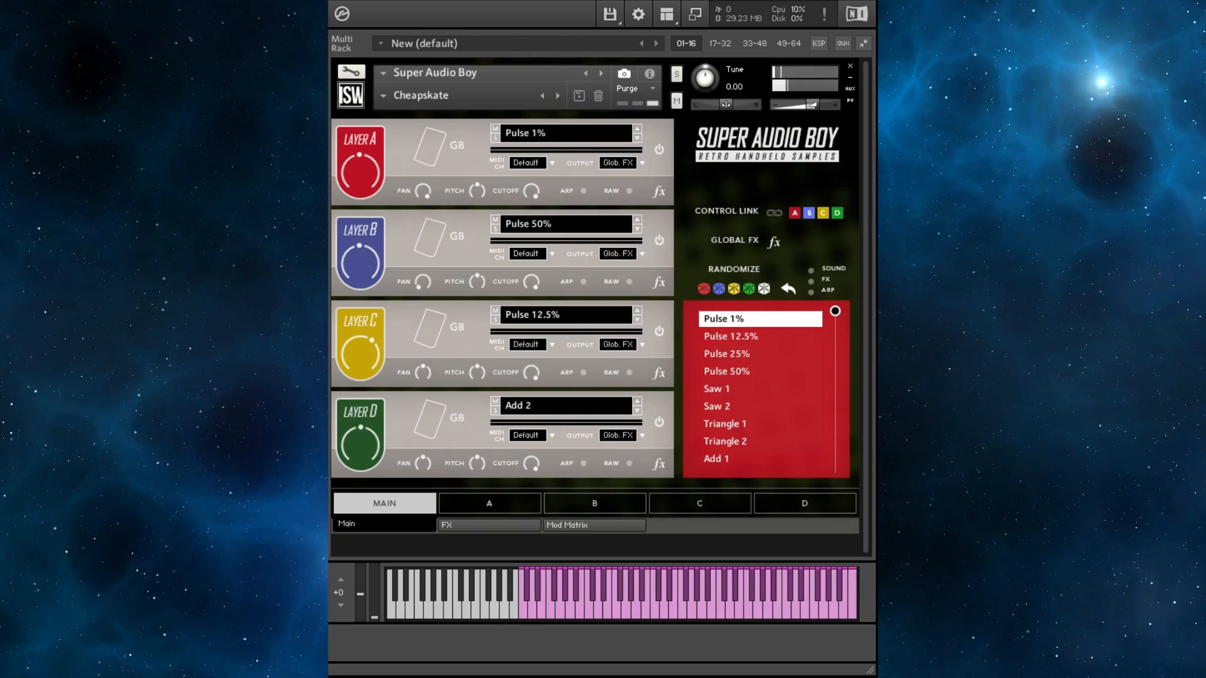
# - Enable the layer blend XY pad and nudge its point slightly upward
pyautogui.click(568, 133)
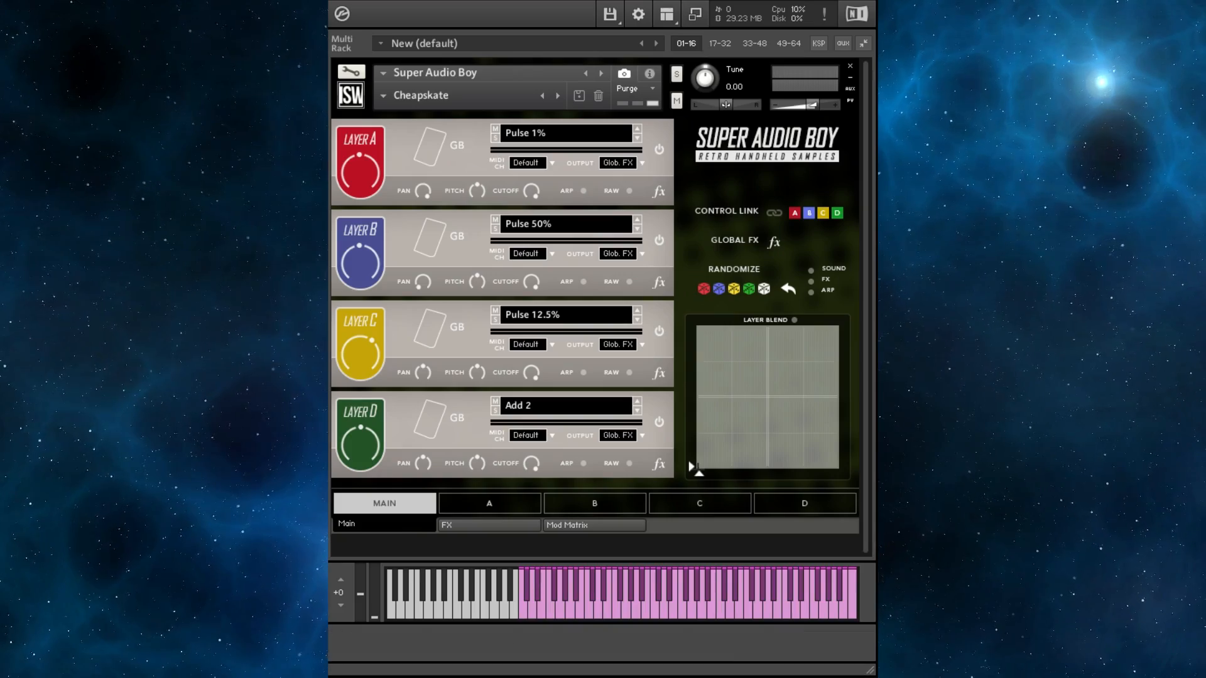
pyautogui.click(794, 320)
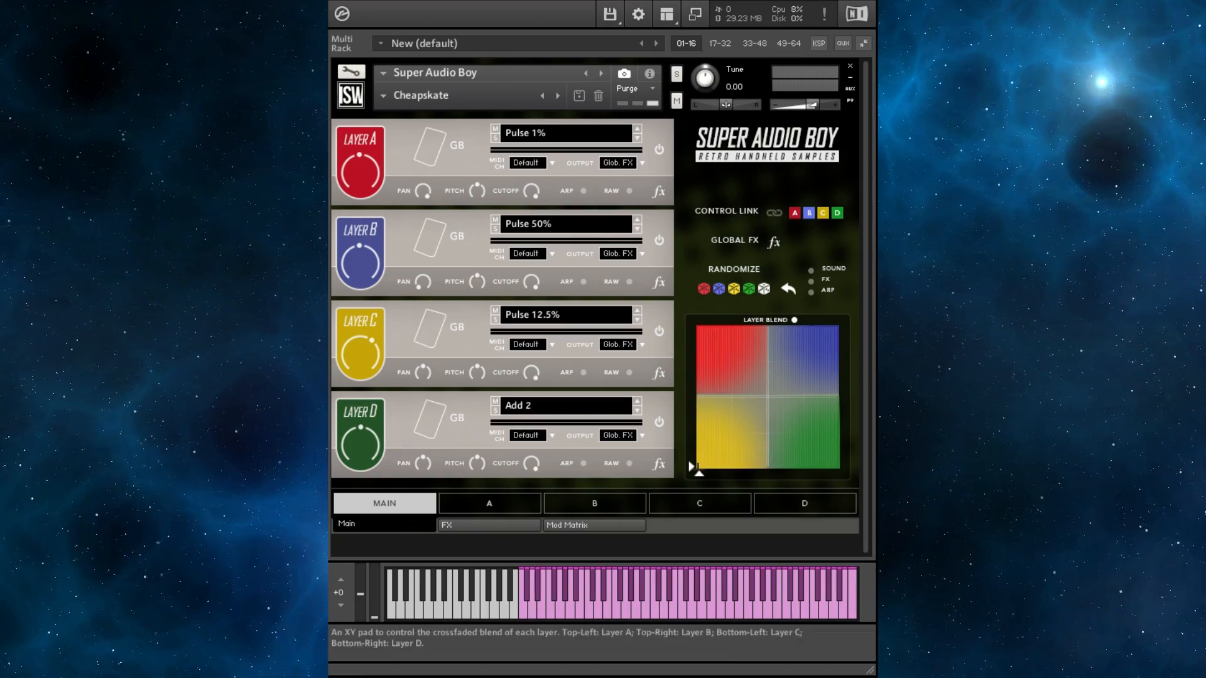
pyautogui.moveTo(699, 468)
pyautogui.mouseDown()
pyautogui.moveTo(748, 356)
pyautogui.moveTo(772, 376)
pyautogui.moveTo(793, 445)
pyautogui.moveTo(725, 440)
pyautogui.moveTo(786, 394)
pyautogui.moveTo(699, 462)
pyautogui.mouseUp()
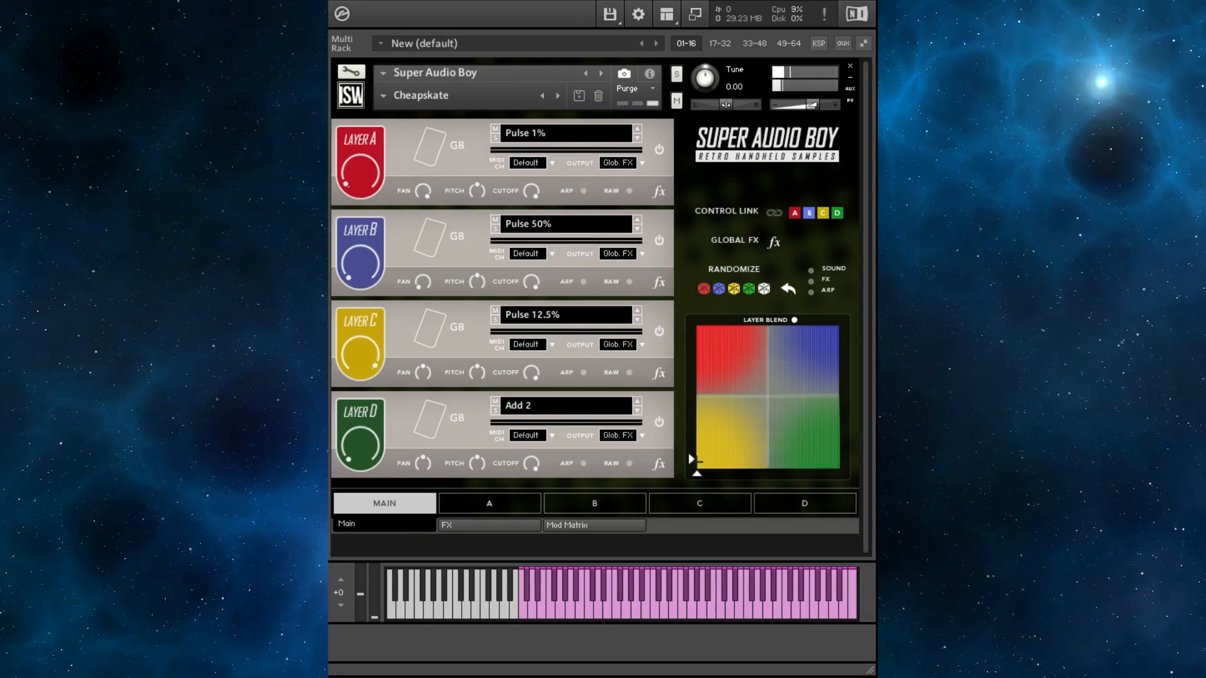
# - Open the mod matrix, browse the modulation sources for slot 4, and return to the main page
pyautogui.click(568, 525)
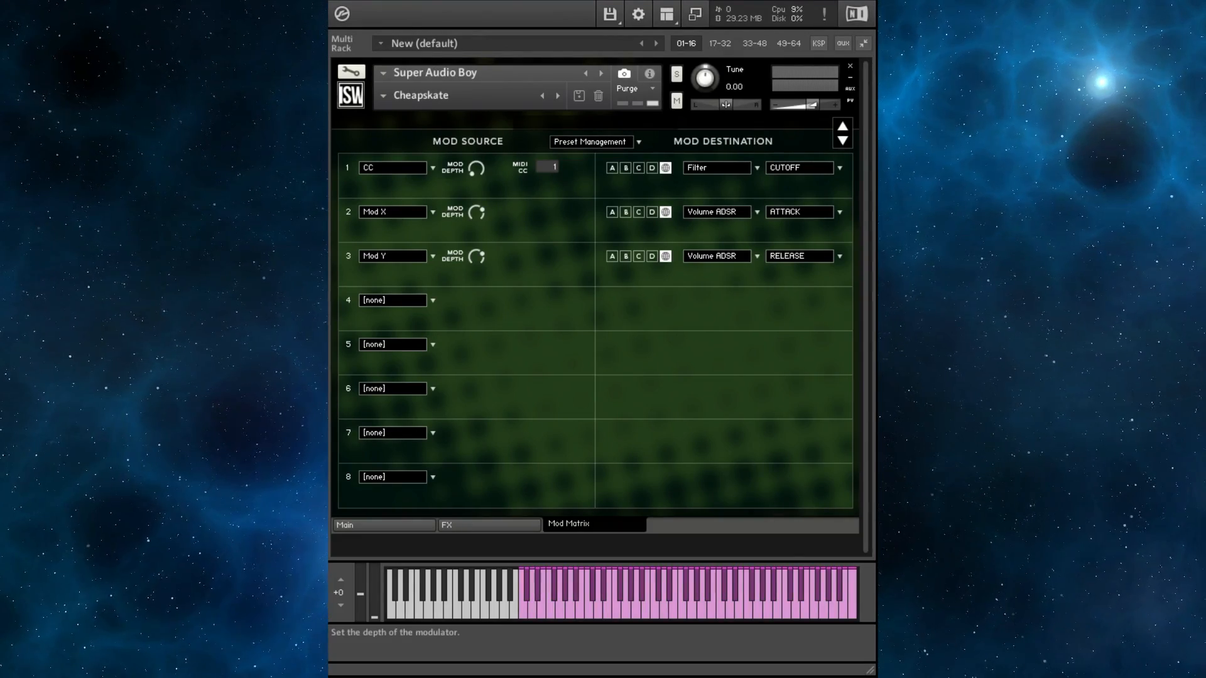
pyautogui.click(396, 300)
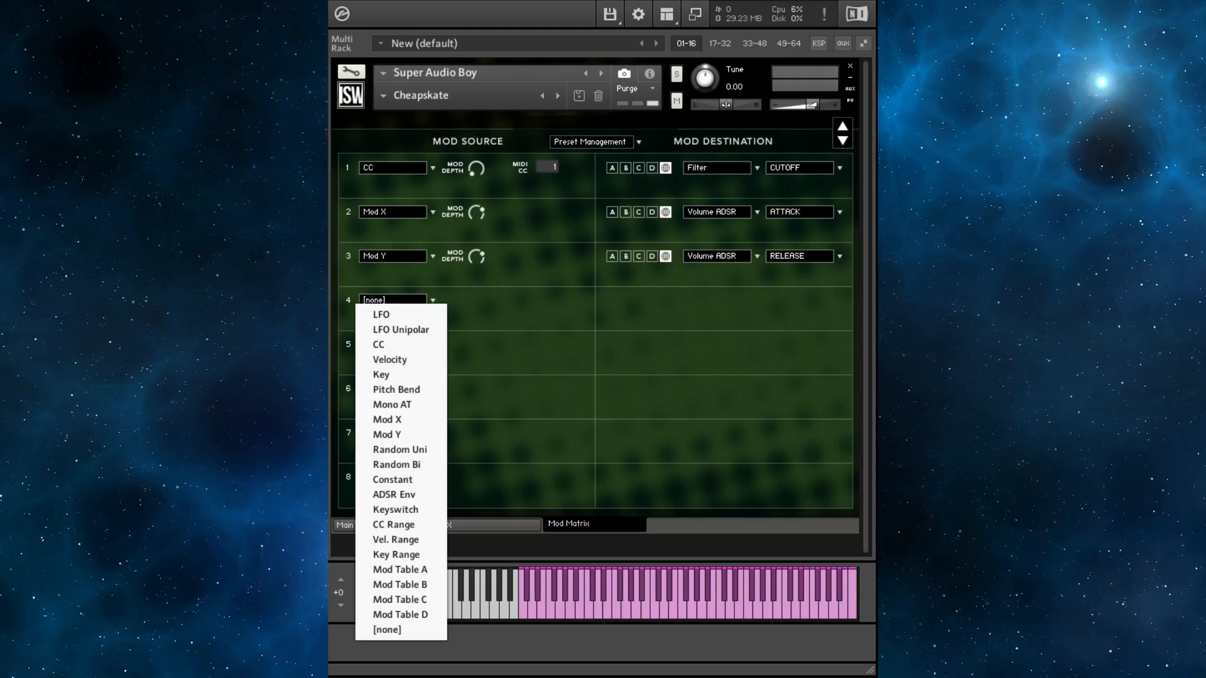
pyautogui.click(497, 465)
pyautogui.click(396, 525)
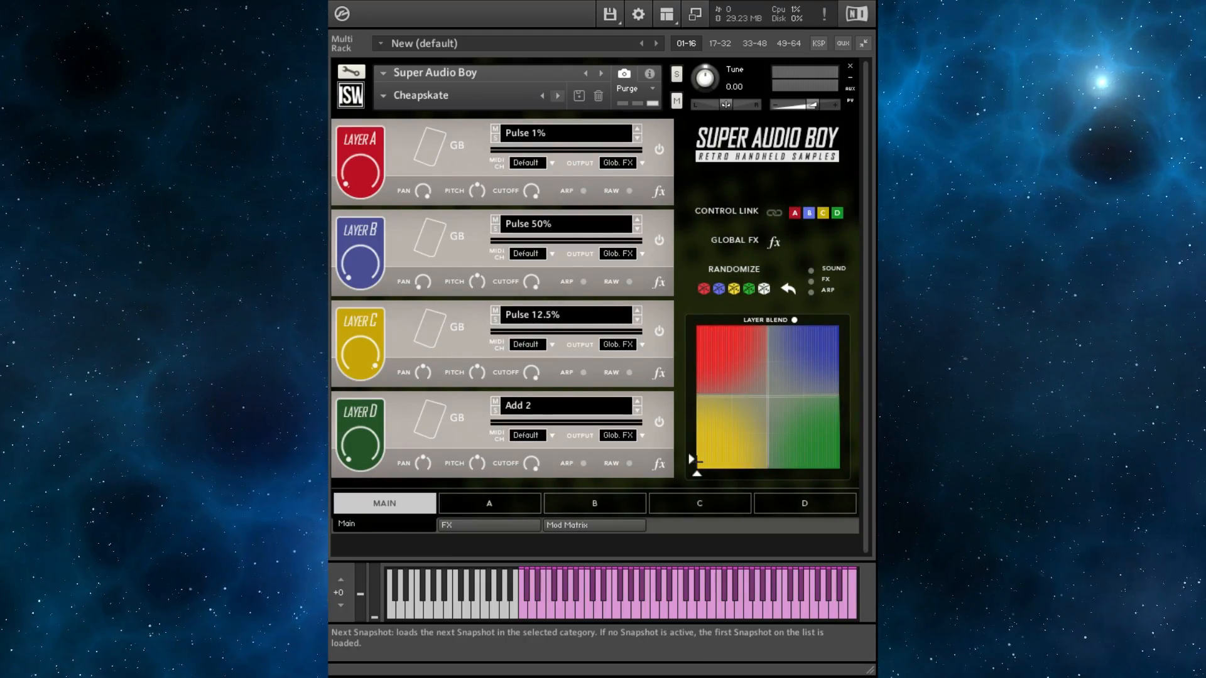
# - Step through the next snapshots to load Dustpad
pyautogui.click(558, 95)
pyautogui.click(558, 96)
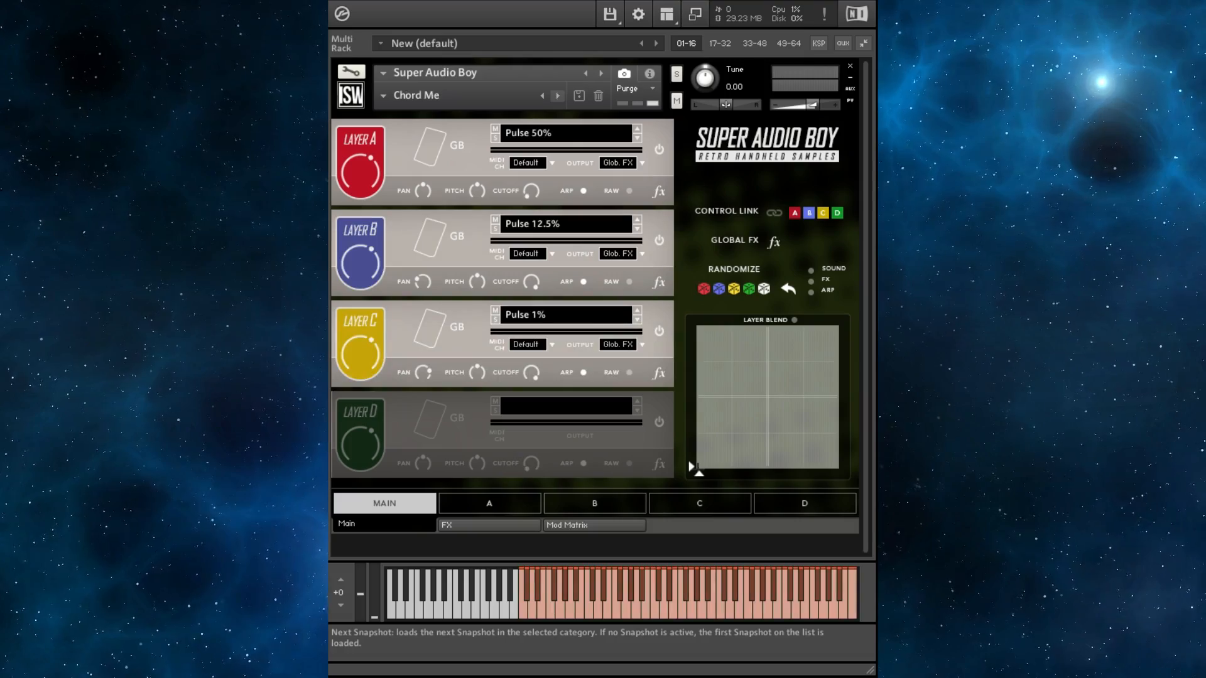
pyautogui.click(558, 95)
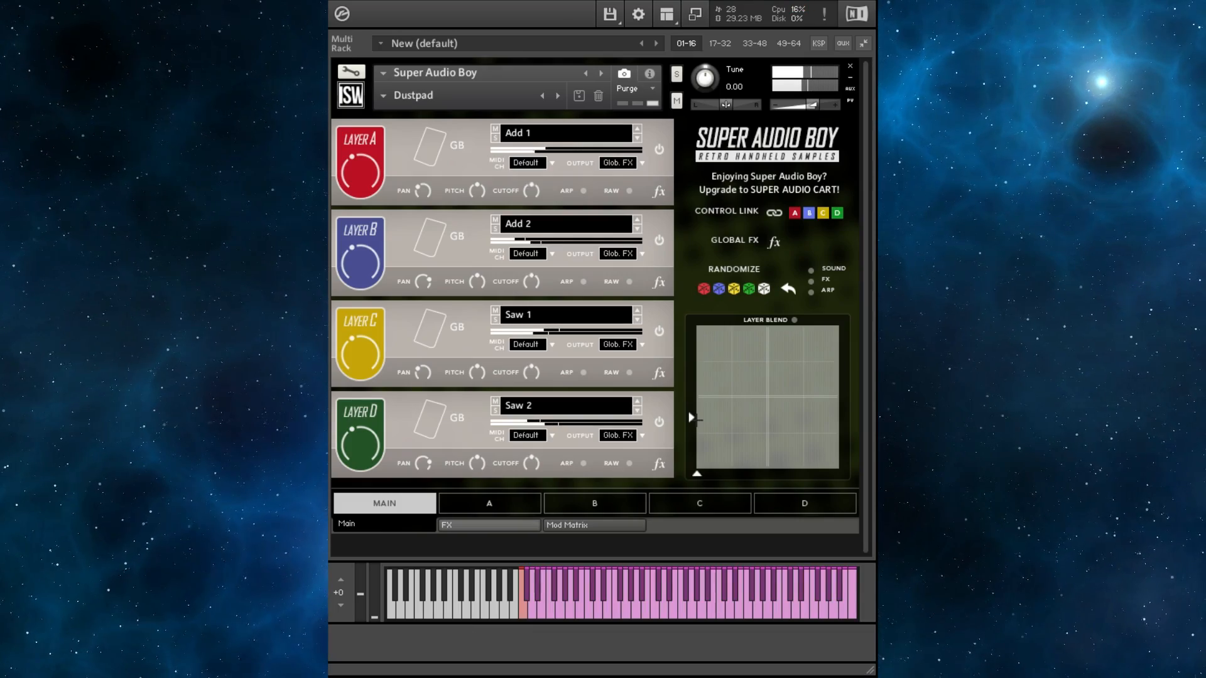
# - On the global FX page, adjust the Bitcrusher bit depth and Delay mix and toggle both effects
pyautogui.click(489, 526)
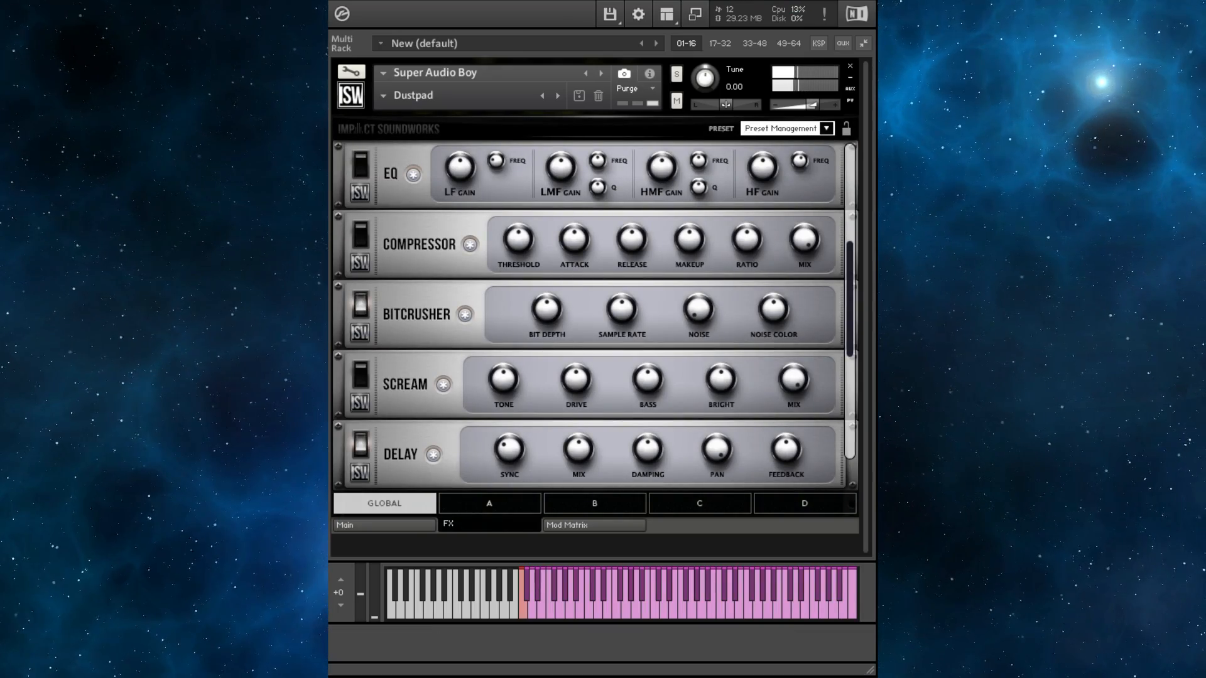
pyautogui.moveTo(546, 309)
pyautogui.mouseDown()
pyautogui.moveTo(547, 321)
pyautogui.moveTo(546, 301)
pyautogui.mouseUp()
pyautogui.moveTo(579, 449); pyautogui.dragTo(579, 477)
pyautogui.click(361, 305)
pyautogui.click(360, 444)
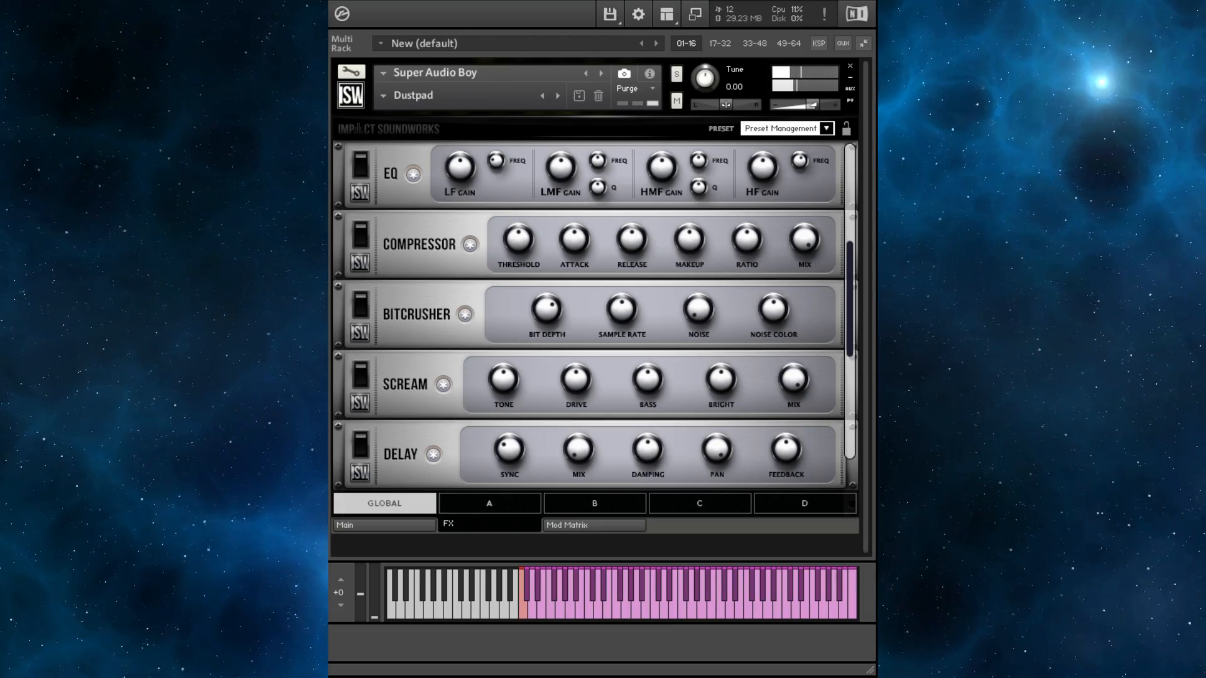
# - Step through the next snapshots until Trap Boy is loaded
pyautogui.scroll(-4, 590, 314)
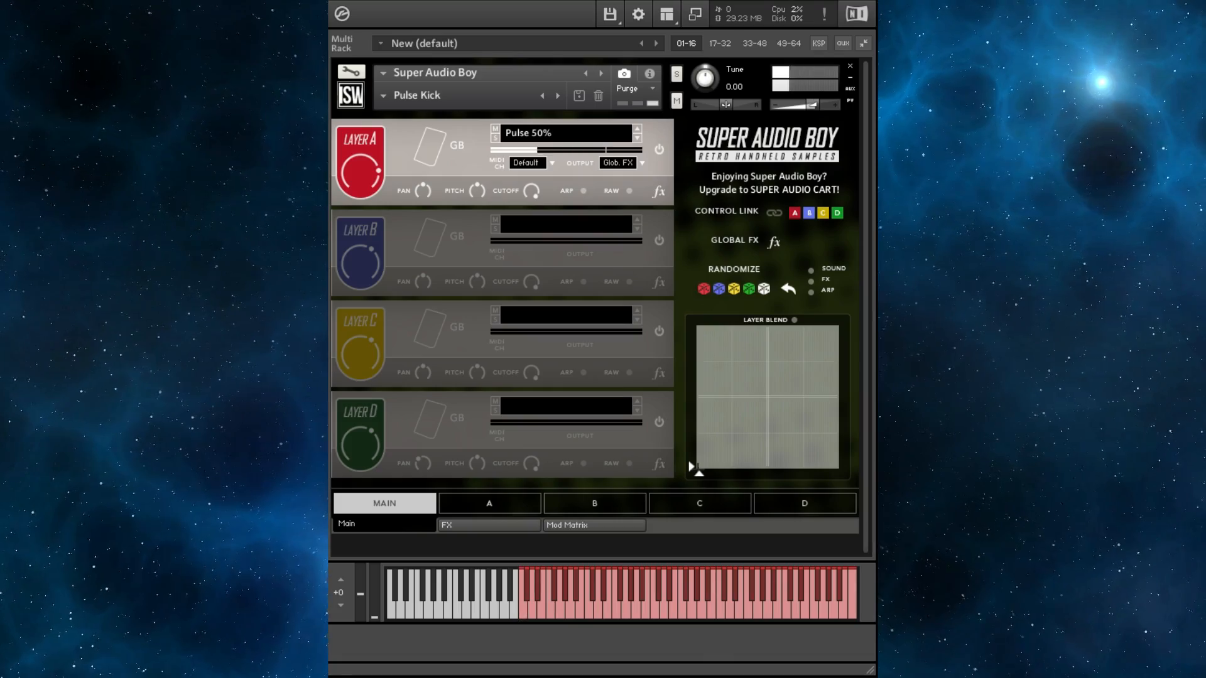
pyautogui.click(557, 96)
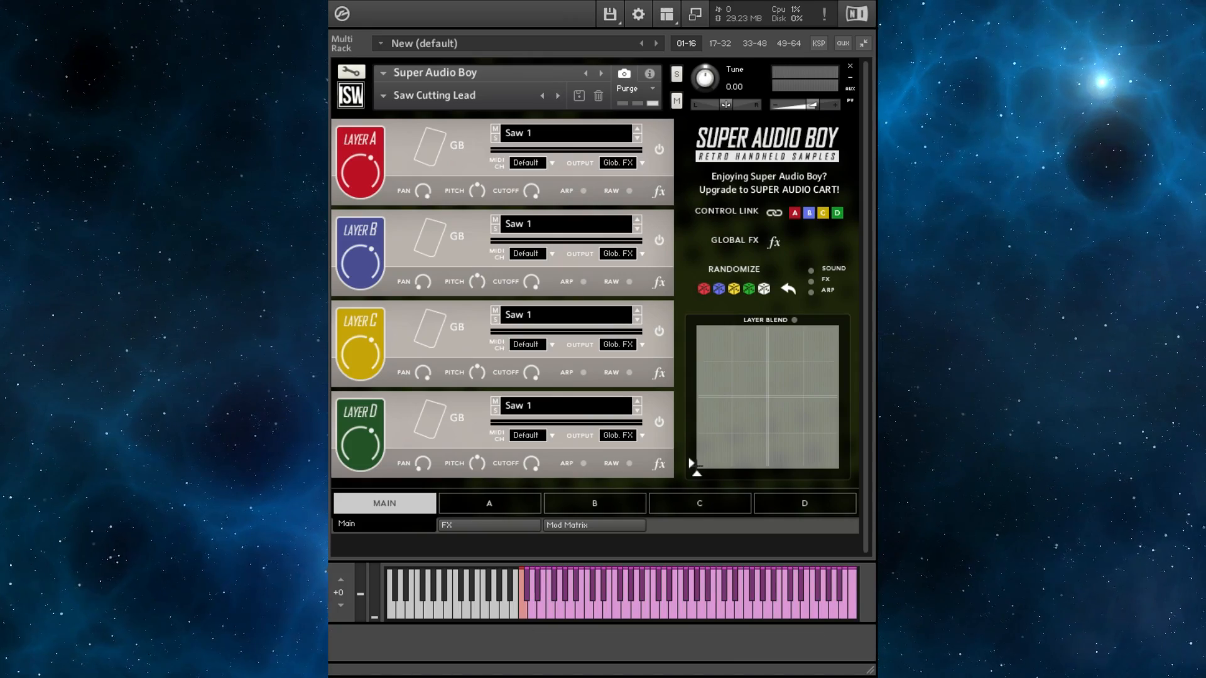
pyautogui.click(558, 96)
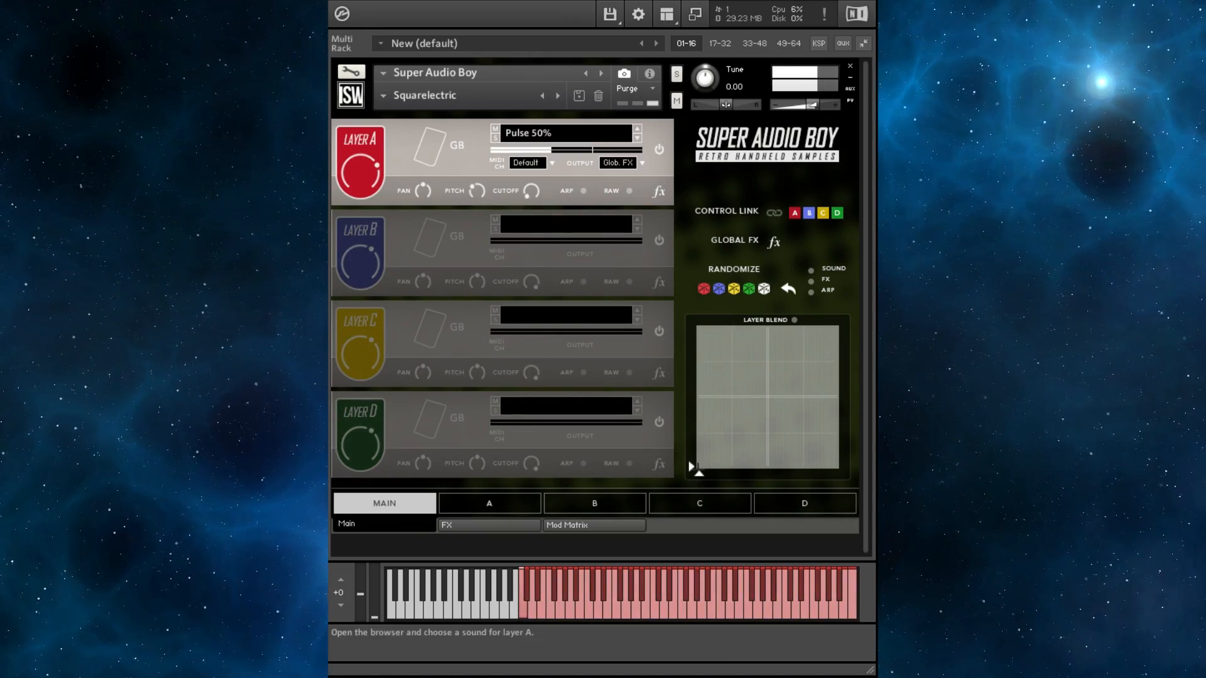
pyautogui.click(558, 95)
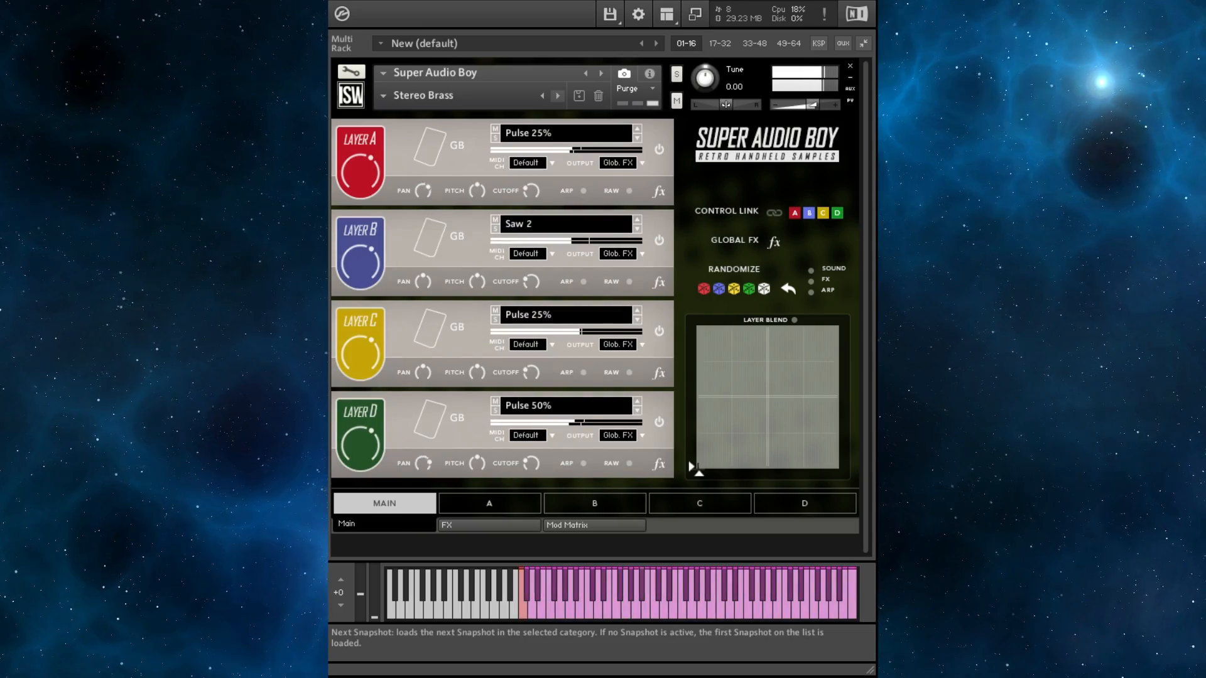
pyautogui.click(558, 96)
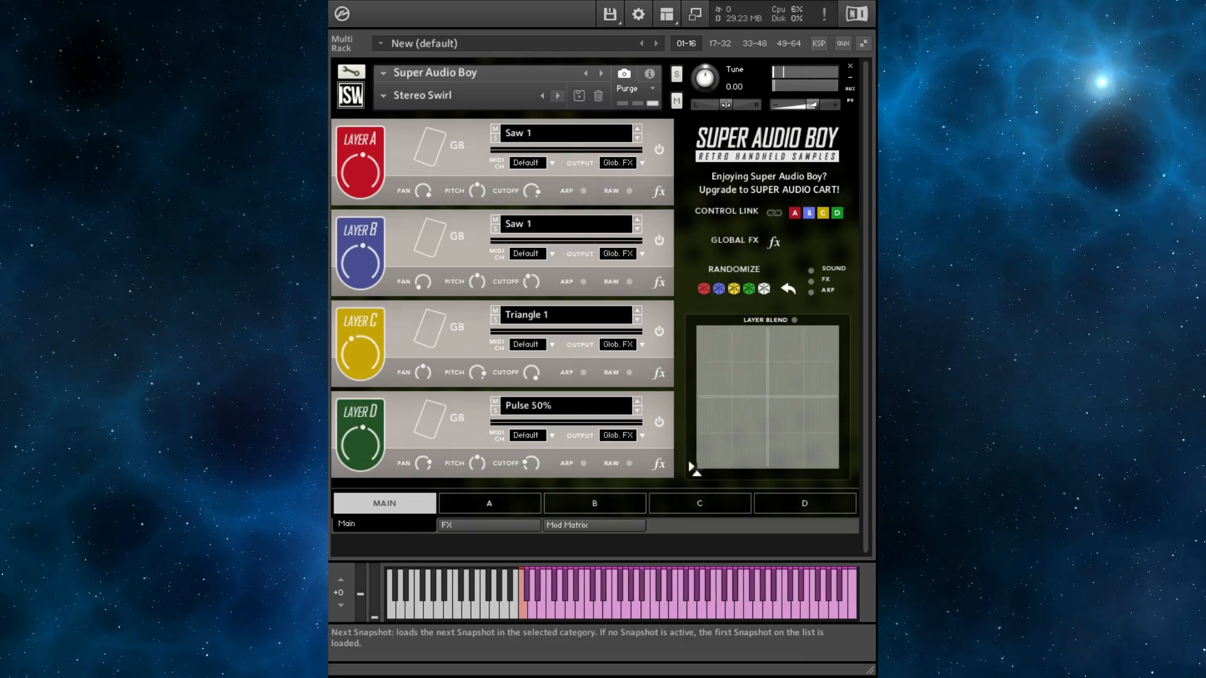
pyautogui.click(557, 95)
pyautogui.click(557, 95)
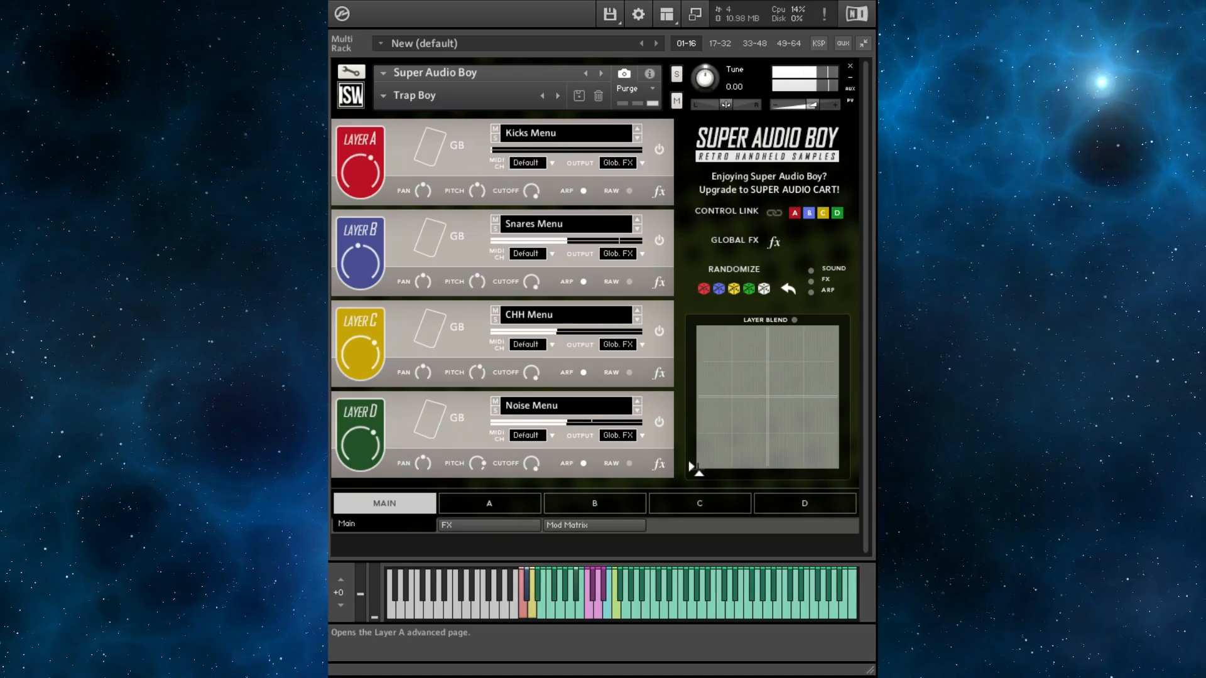
# - Open the advanced pages of layers A, B, C and D in turn to examine their arp sequencer patterns
pyautogui.click(489, 504)
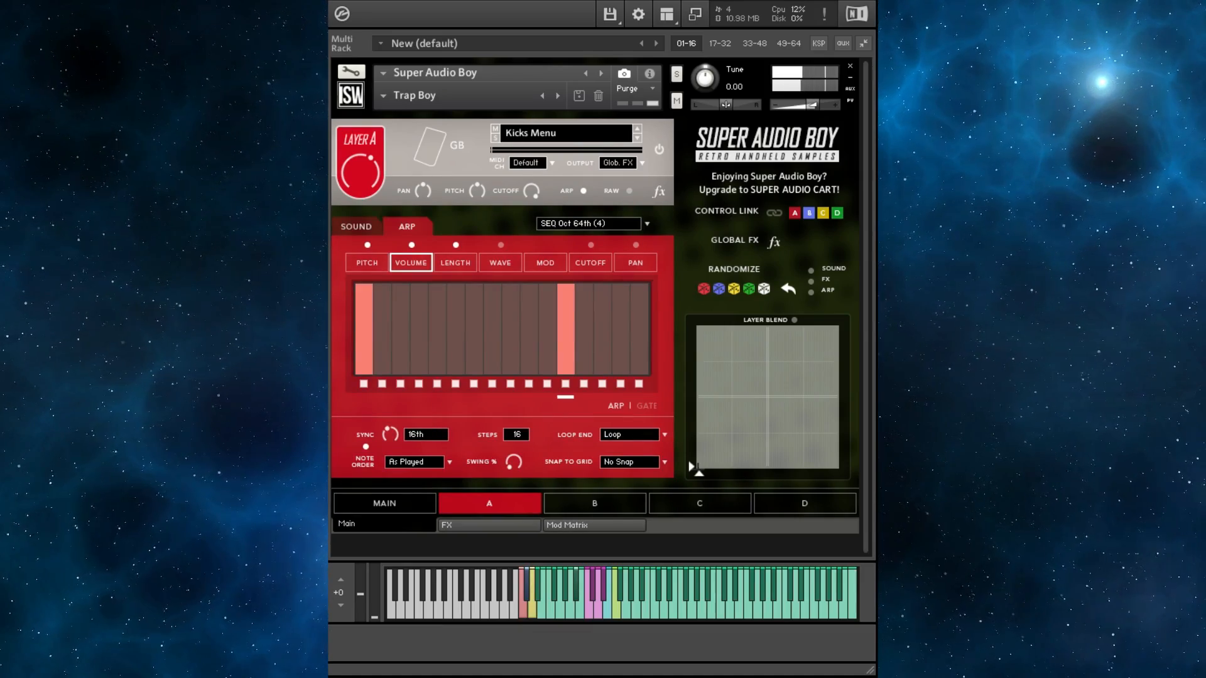
pyautogui.click(594, 504)
pyautogui.click(700, 504)
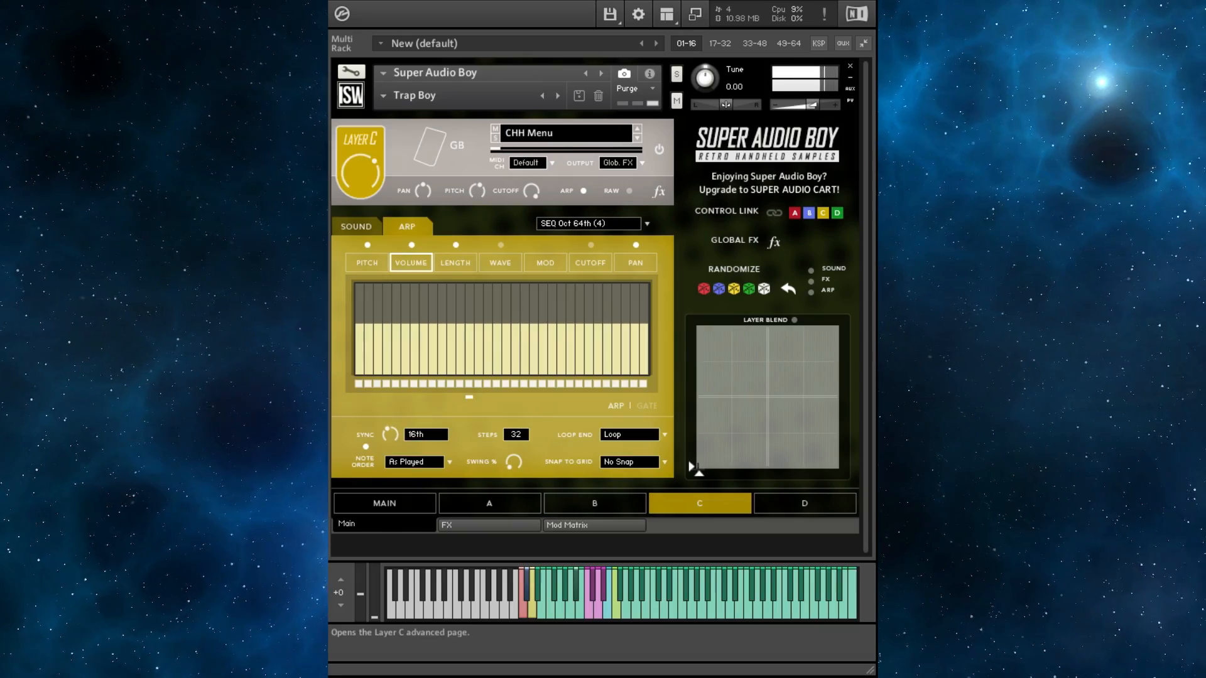
pyautogui.click(805, 504)
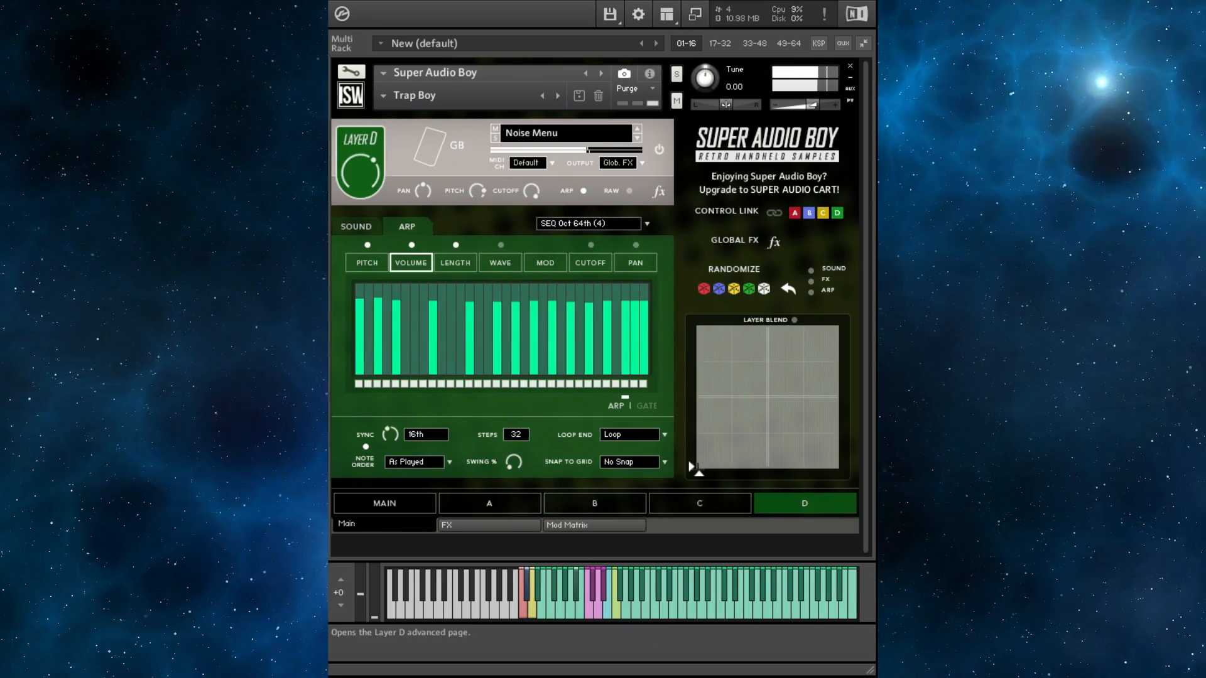